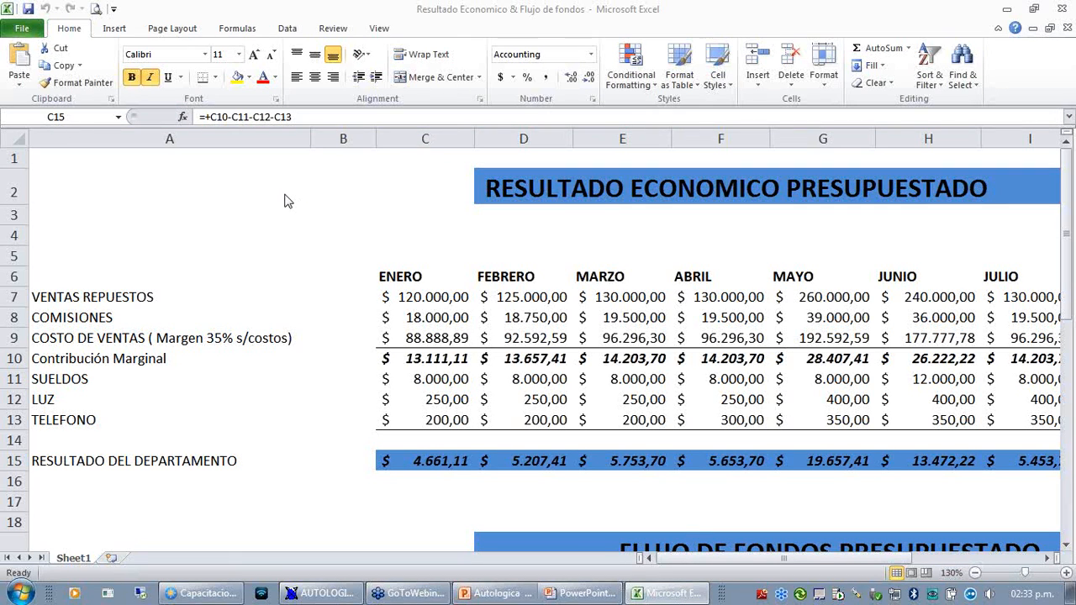
Step: Hide the ribbon commands and look over the economic result and cash flow tables down to the DATOS DE INTERES notes
left_click(998, 27)
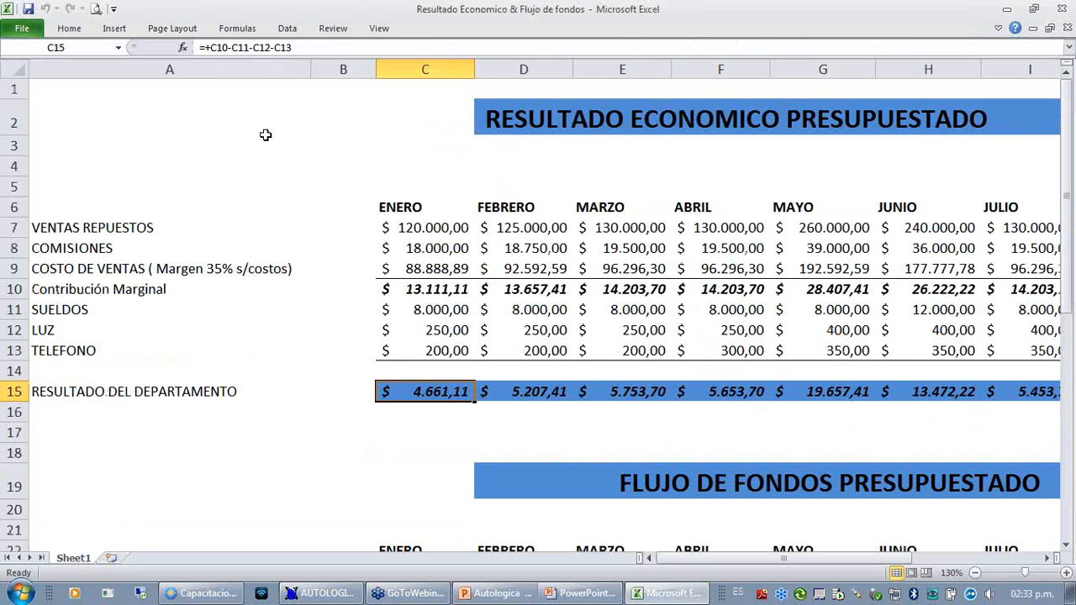
scroll(306, 188, "down", 1)
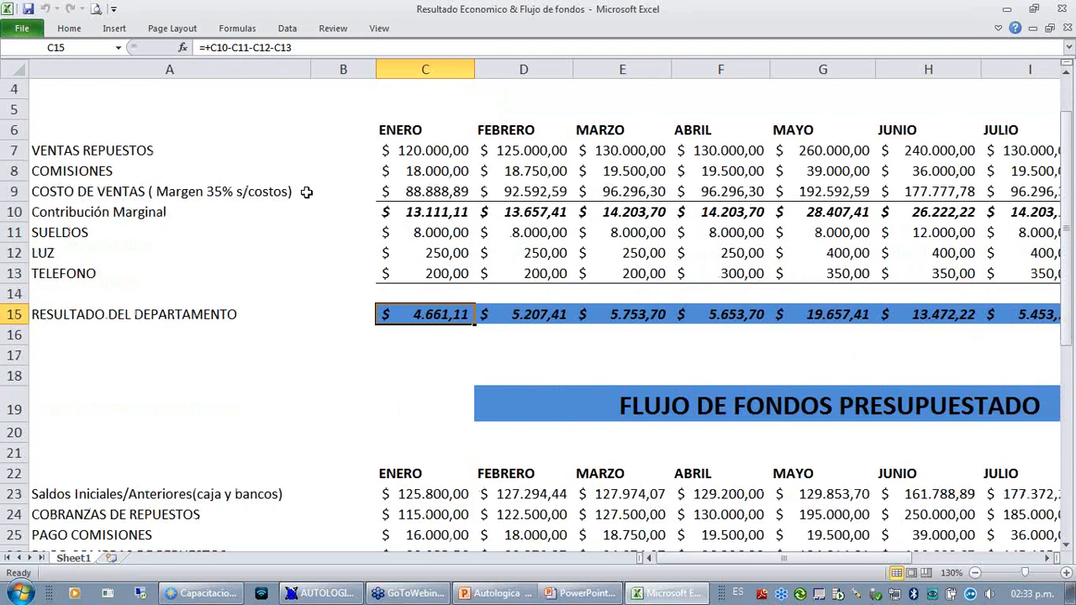
scroll(306, 192, "down", 2)
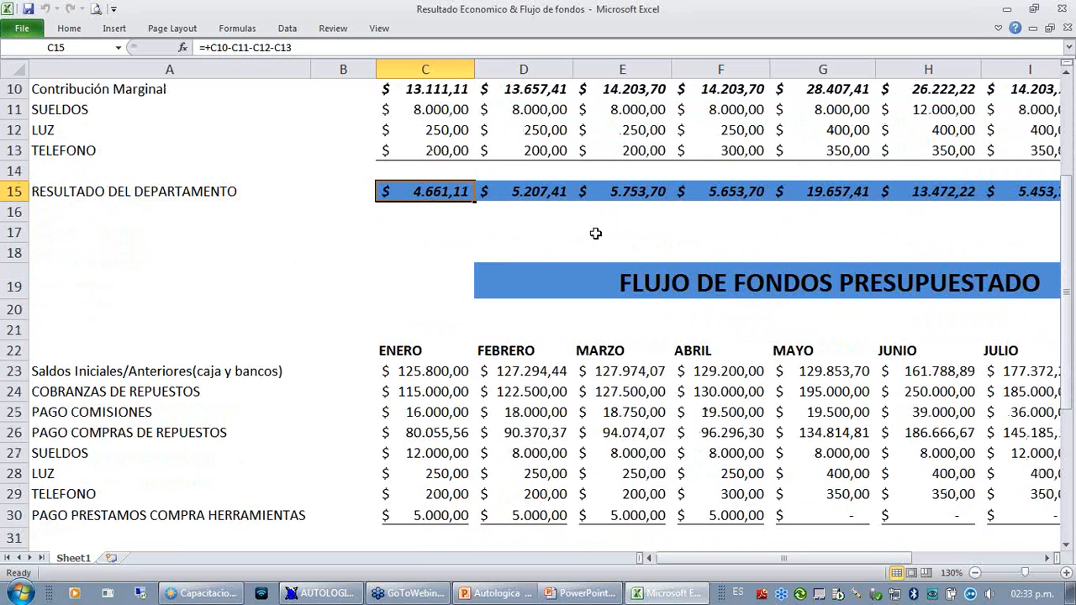
left_click(710, 294)
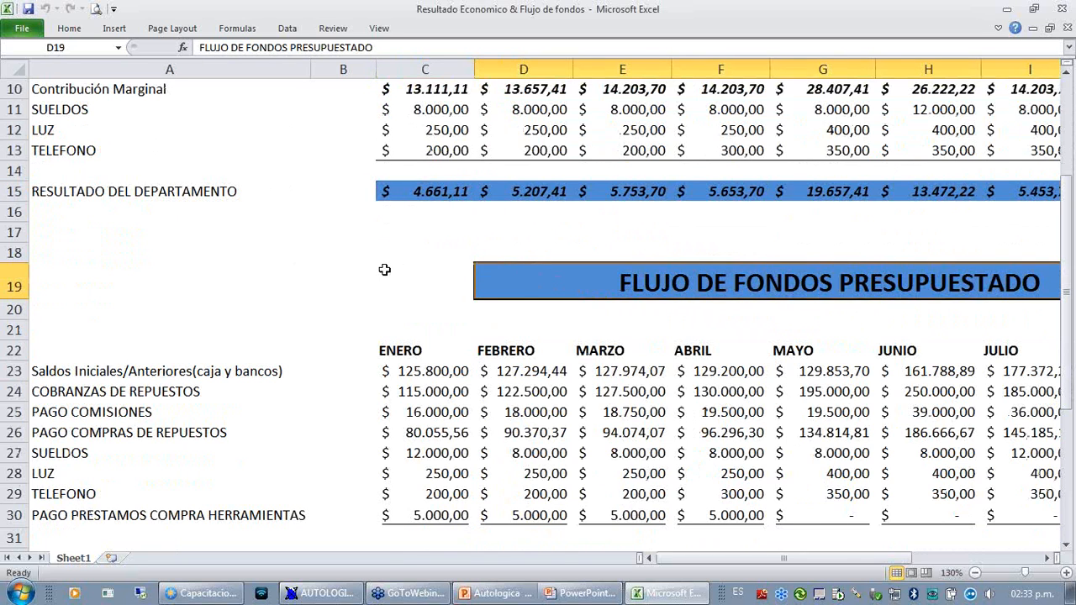
scroll(385, 269, "up", 1)
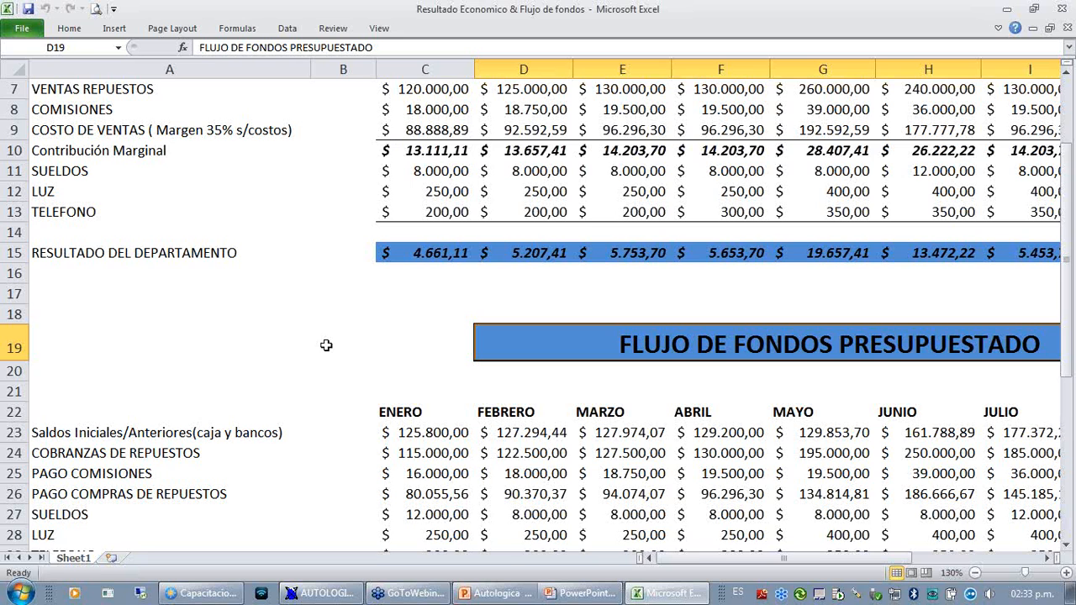
scroll(326, 346, "down", 1)
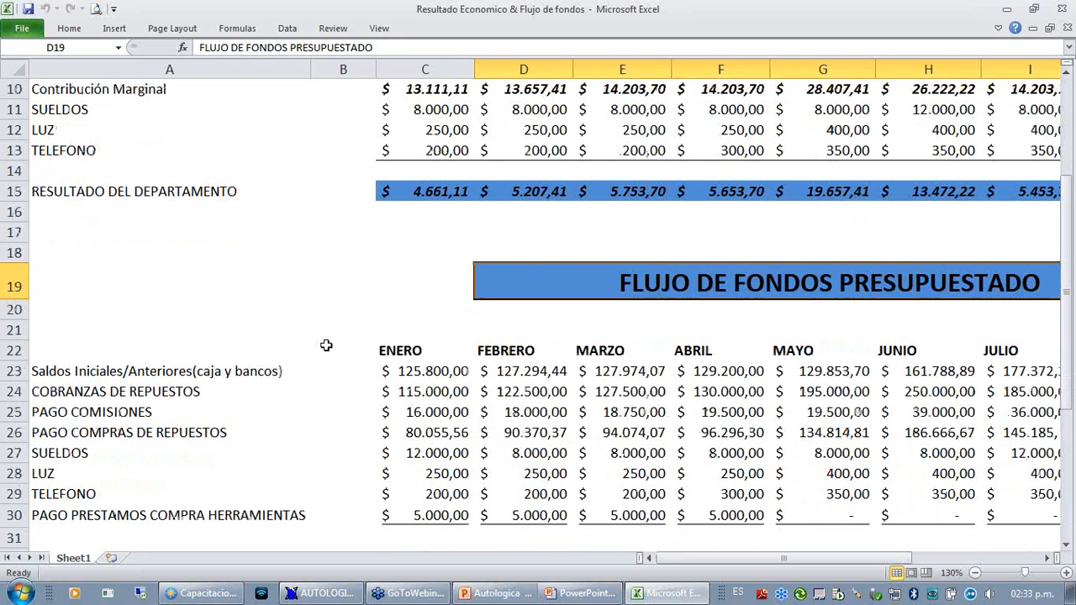
scroll(326, 346, "down", 2)
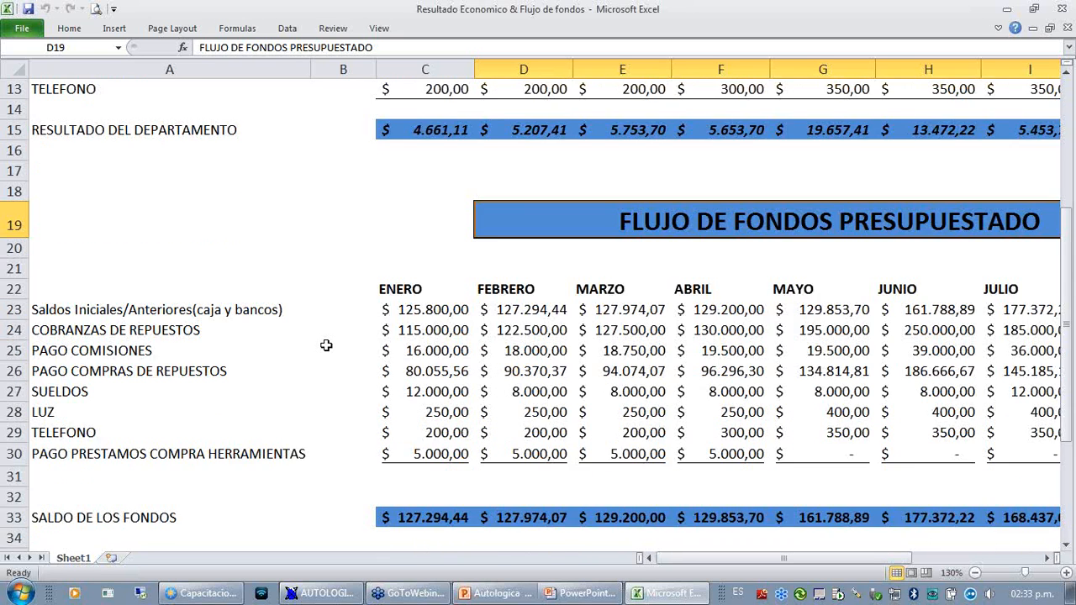
scroll(326, 345, "down", 2)
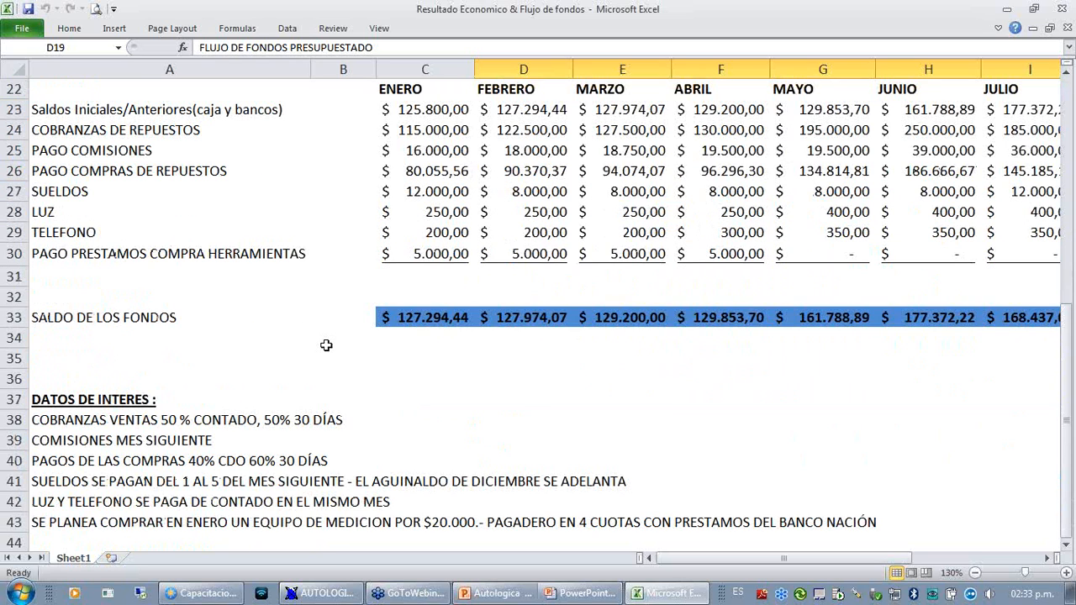
scroll(326, 346, "down", 1)
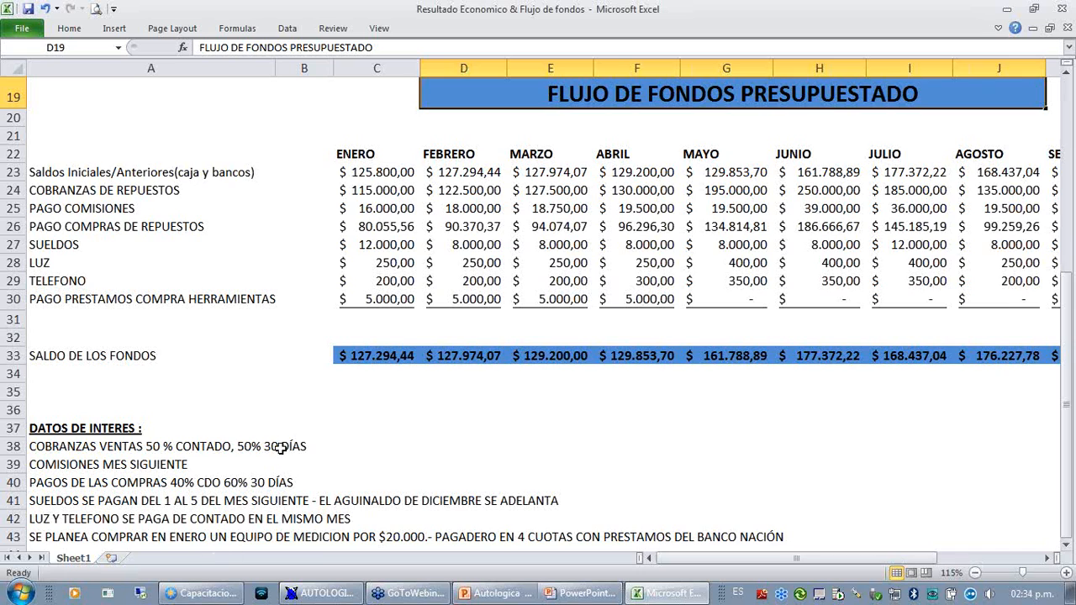
Step: Inspect how the January and February opening balances in C23 and D23 of the cash flow table are entered
scroll(384, 180, "up", 1)
left_click(380, 226)
scroll(383, 227, "up", 4)
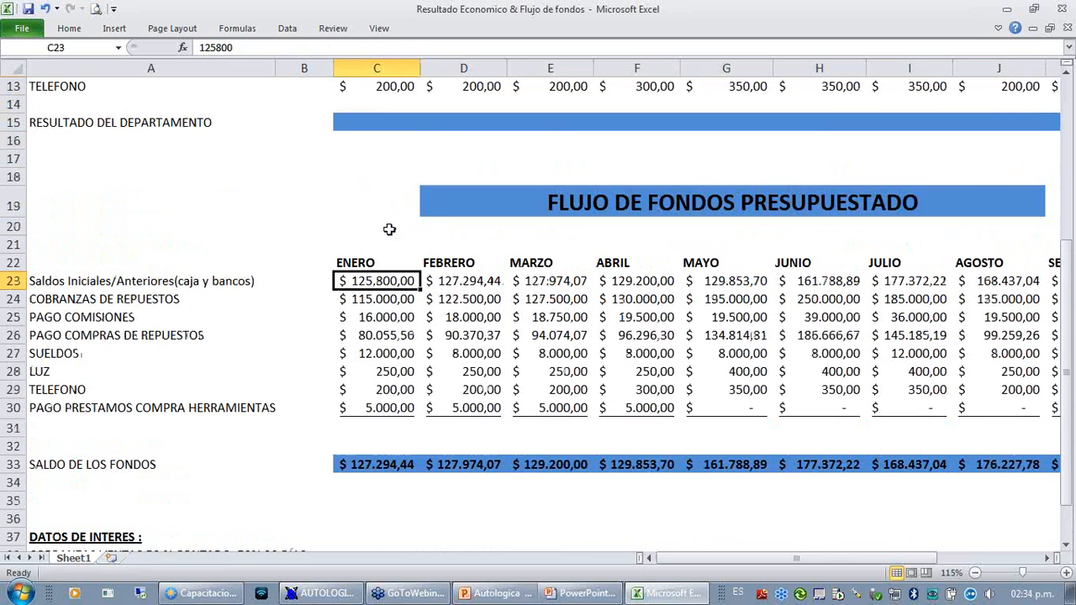
key("F2")
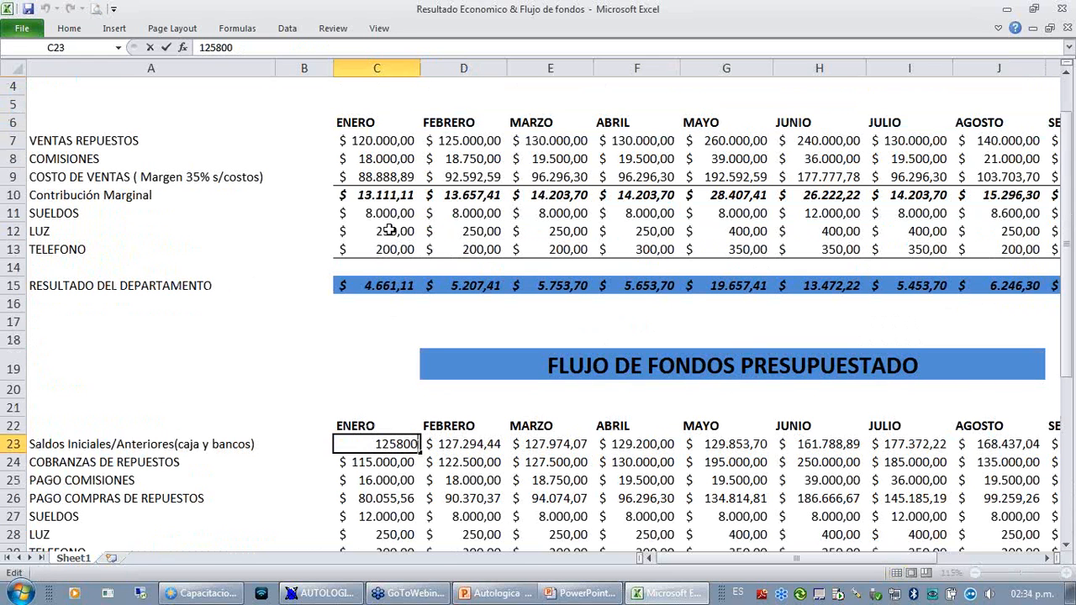
key("Escape")
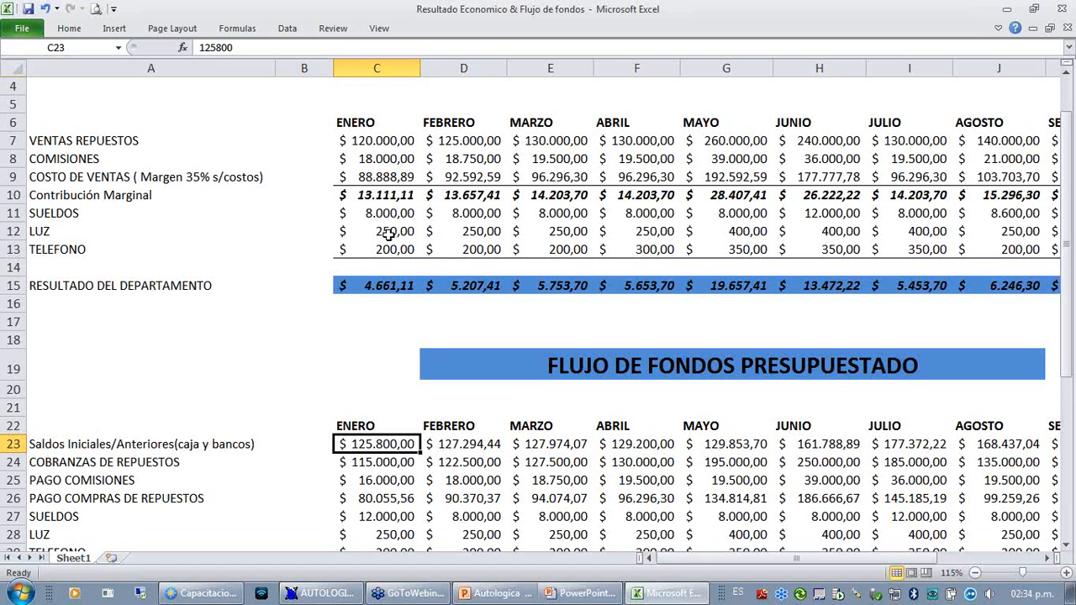
left_click(489, 451)
type("=+C33")
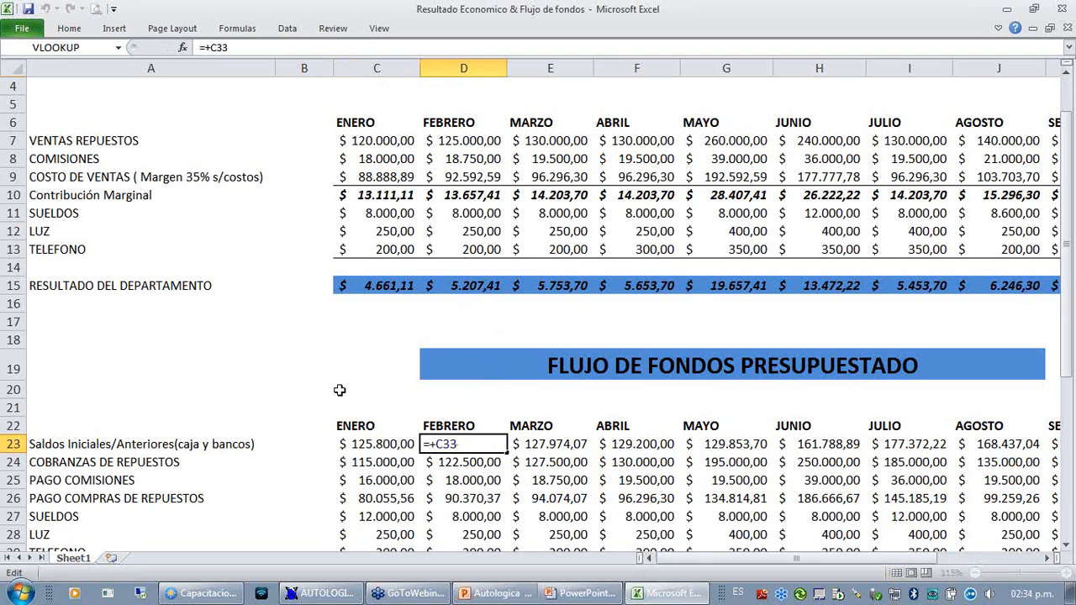
left_click(341, 390)
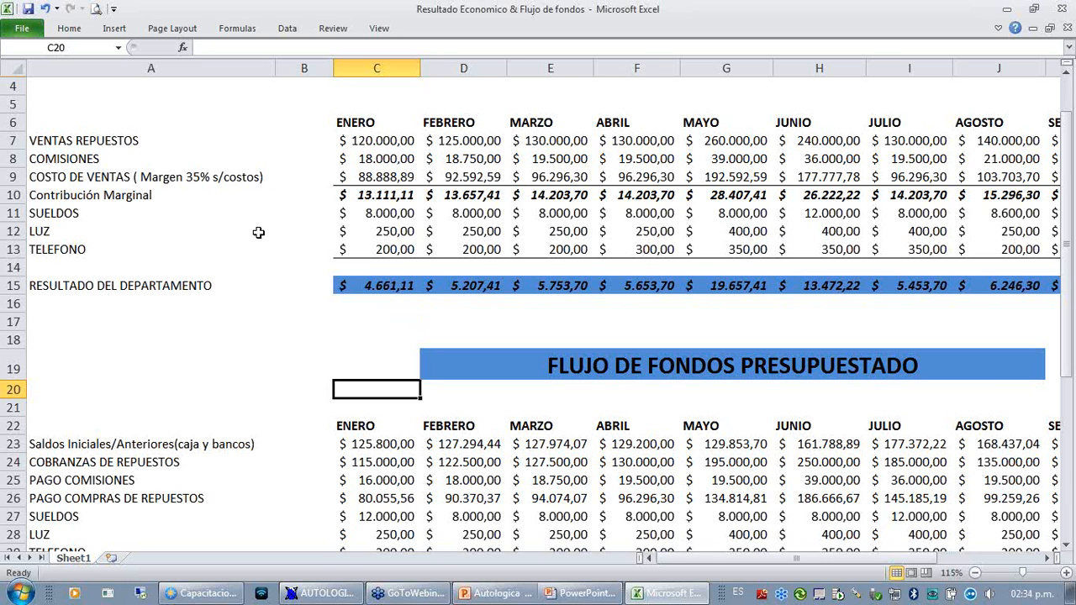
Step: Examine the January and February COBRANZAS DE REPUESTOS formulas and trace the February one to its VENTAS REPUESTOS source cells
scroll(279, 290, "down", 1)
scroll(283, 314, "down", 1)
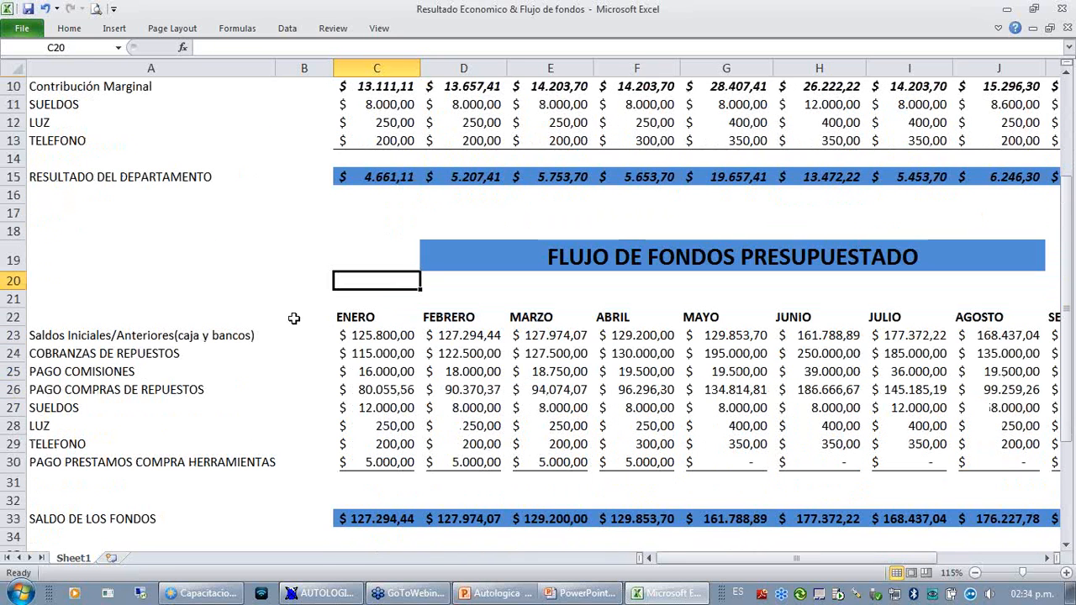
left_click(366, 353)
left_click(194, 351)
left_click(366, 353)
left_click(465, 353)
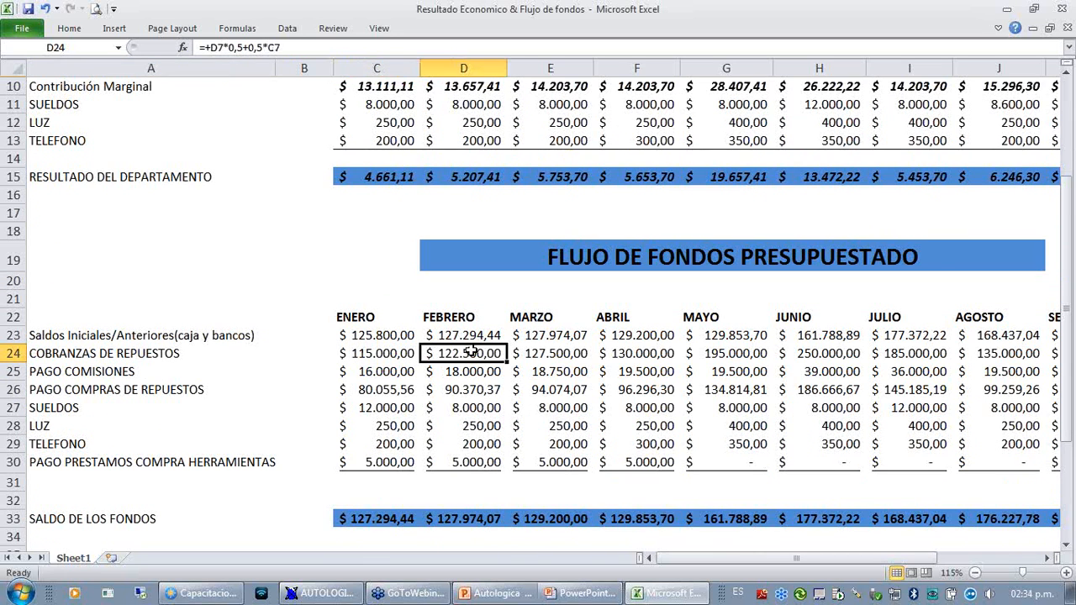
double_click(469, 353)
scroll(470, 350, "up", 1)
scroll(470, 349, "up", 1)
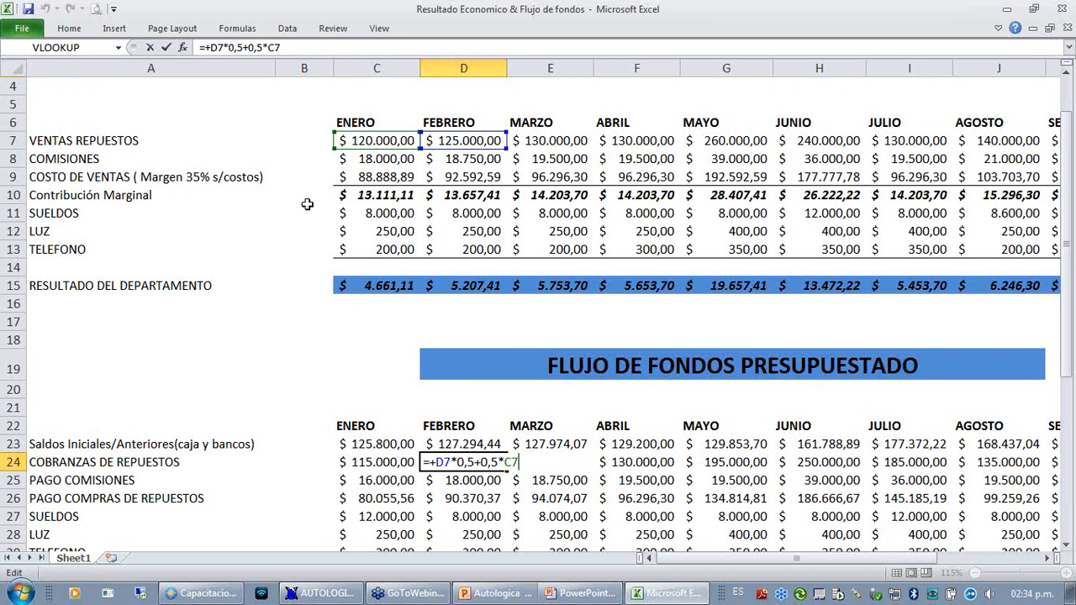
left_click(126, 301)
scroll(126, 301, "down", 2)
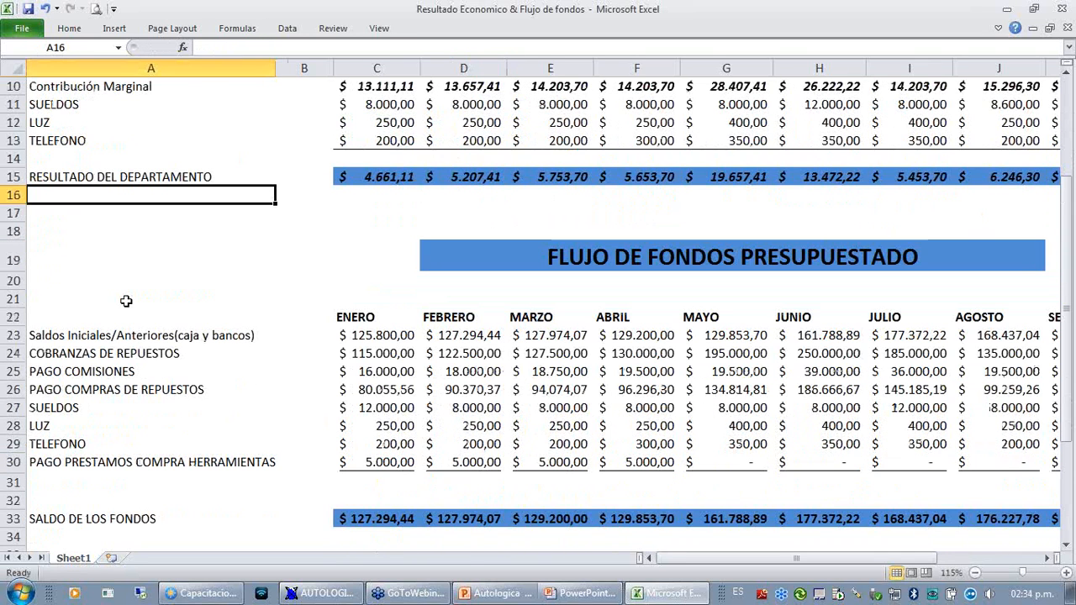
Step: Review January's cash flow entries from opening balance to SALDO DE LOS FONDOS, and check its carryover into February's opening balance
scroll(127, 301, "down", 1)
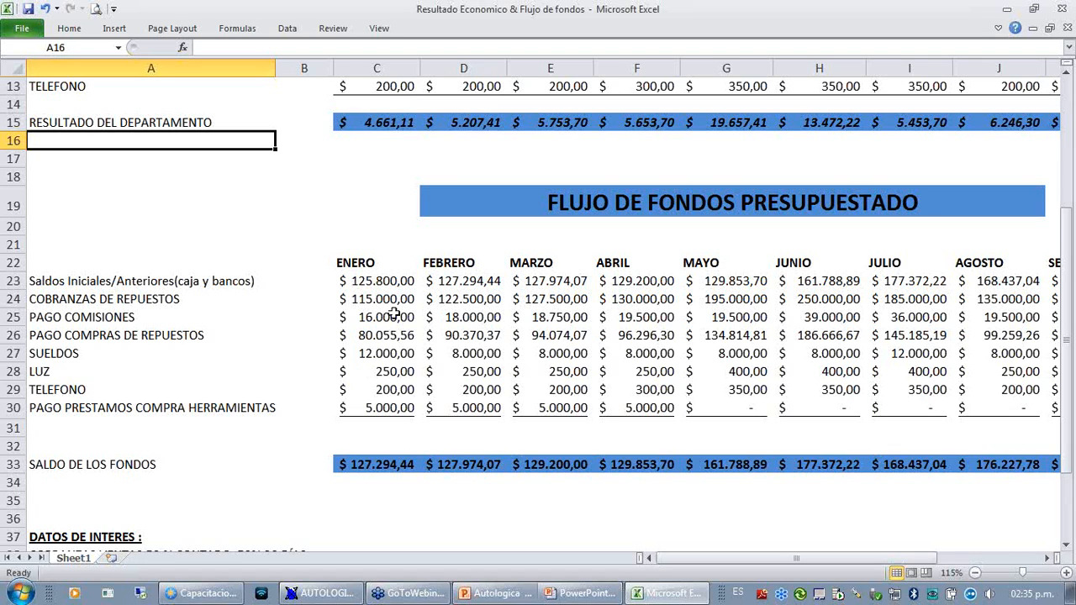
left_click(370, 286)
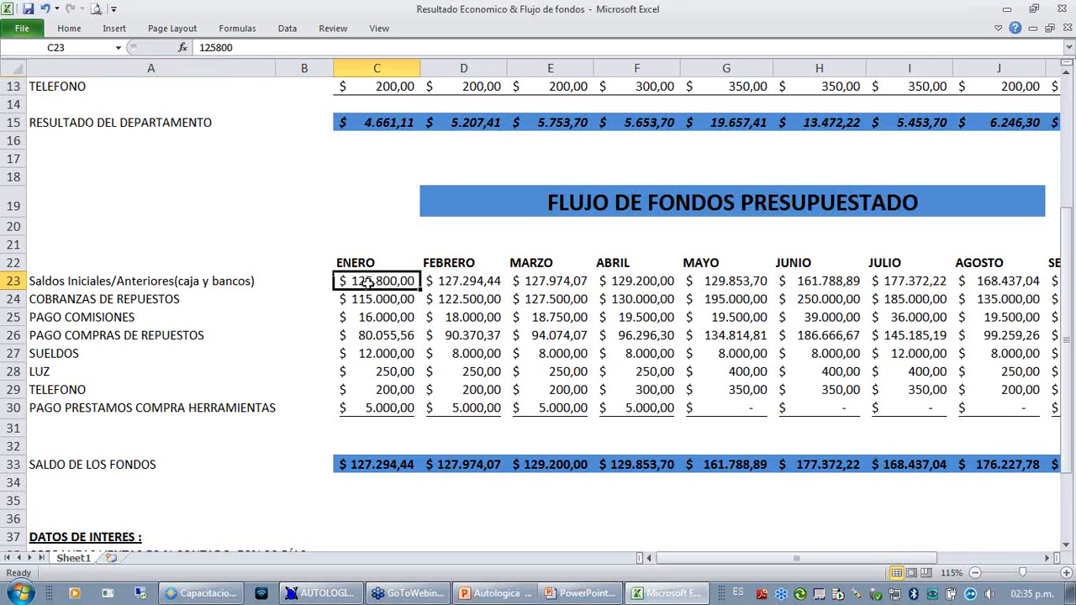
left_click(238, 280)
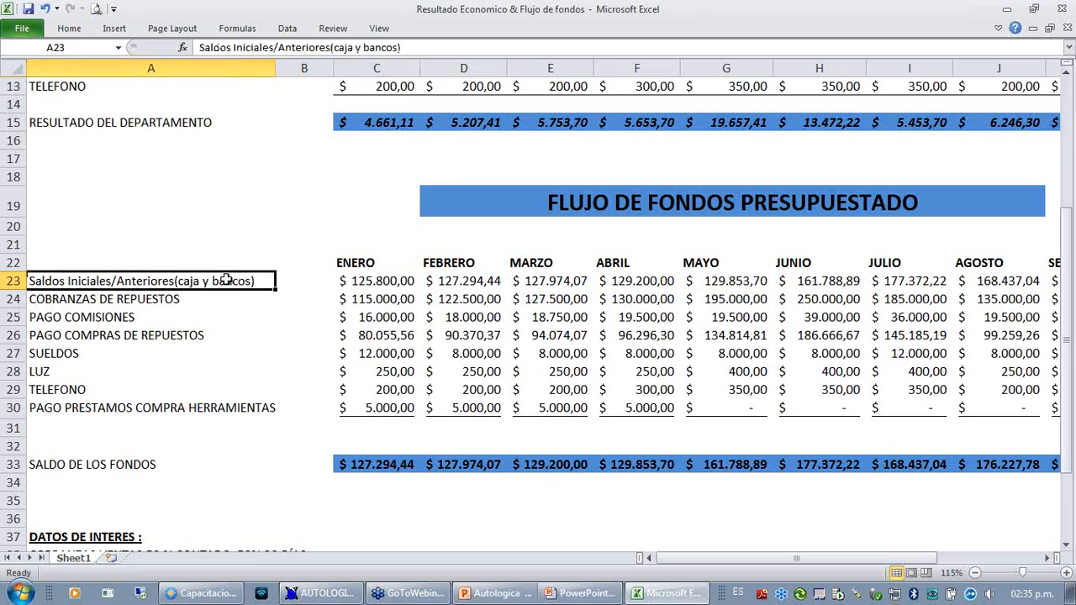
left_click(385, 283)
left_click(383, 303)
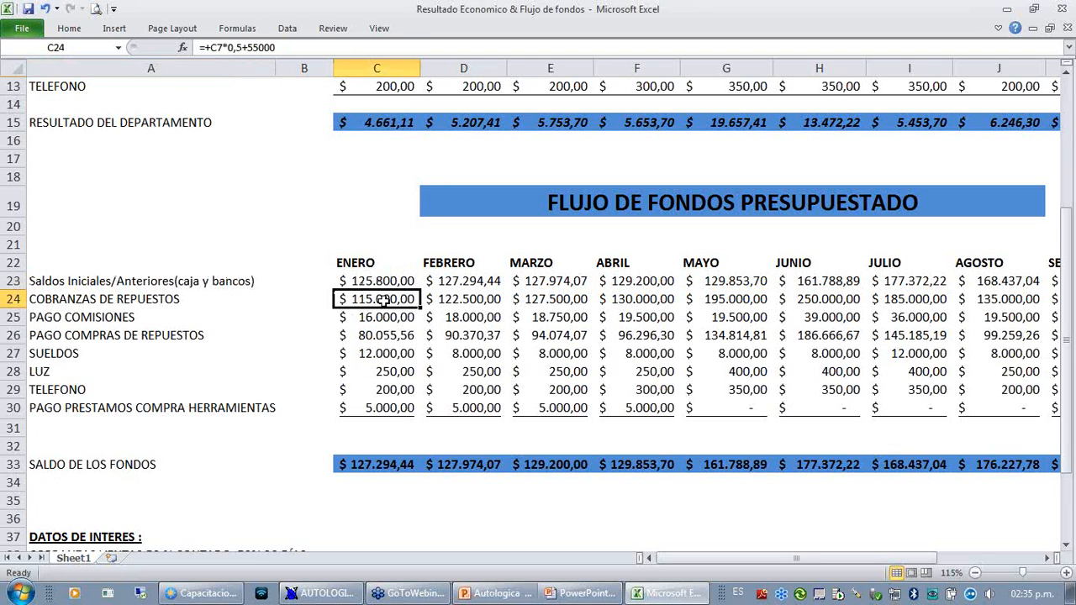
left_click(383, 319)
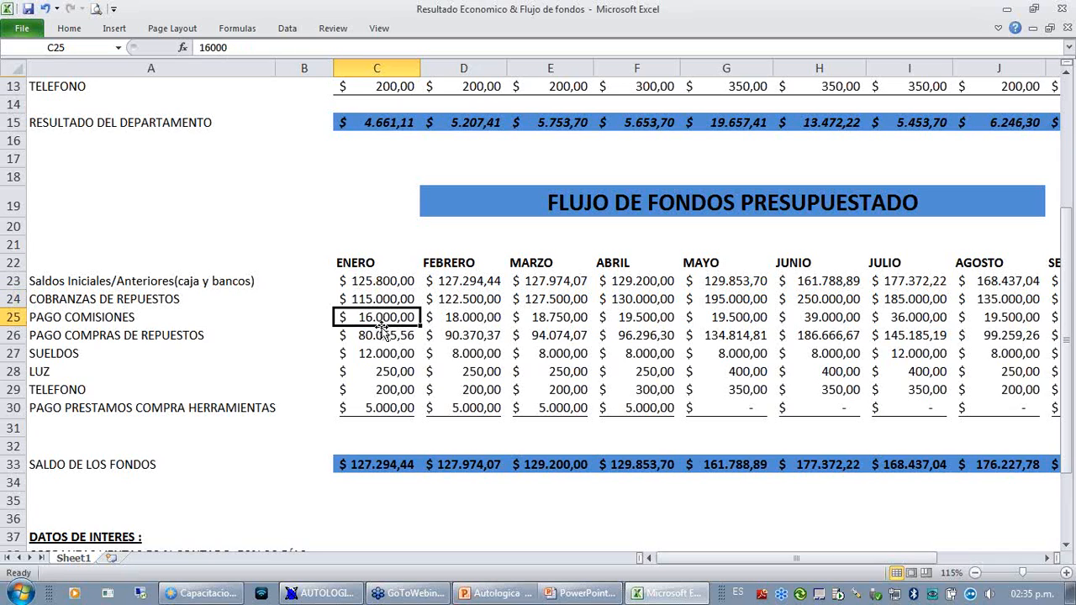
left_click(380, 334)
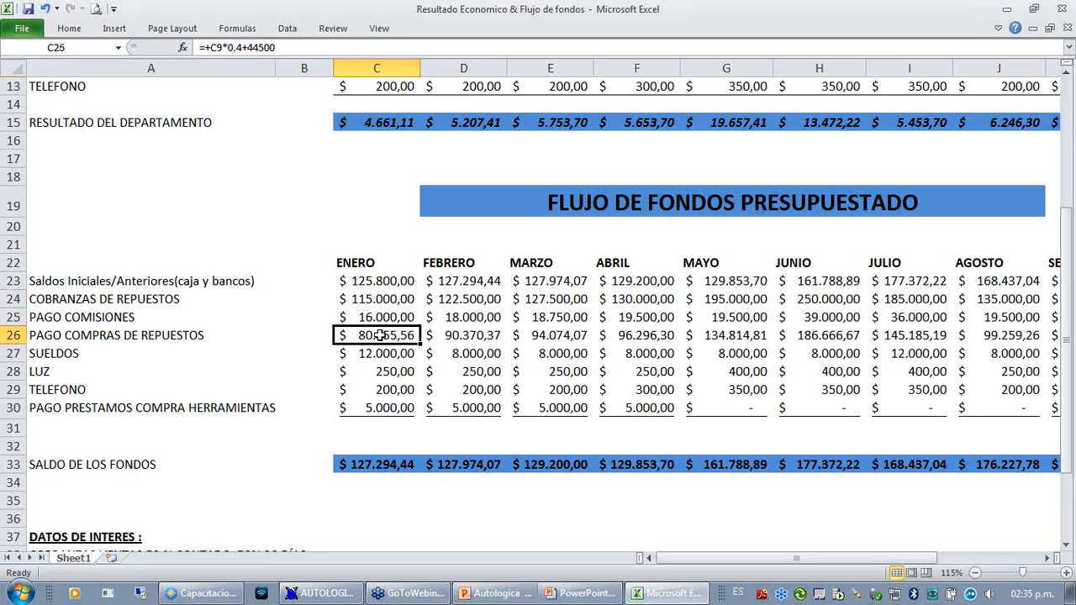
left_click(369, 463)
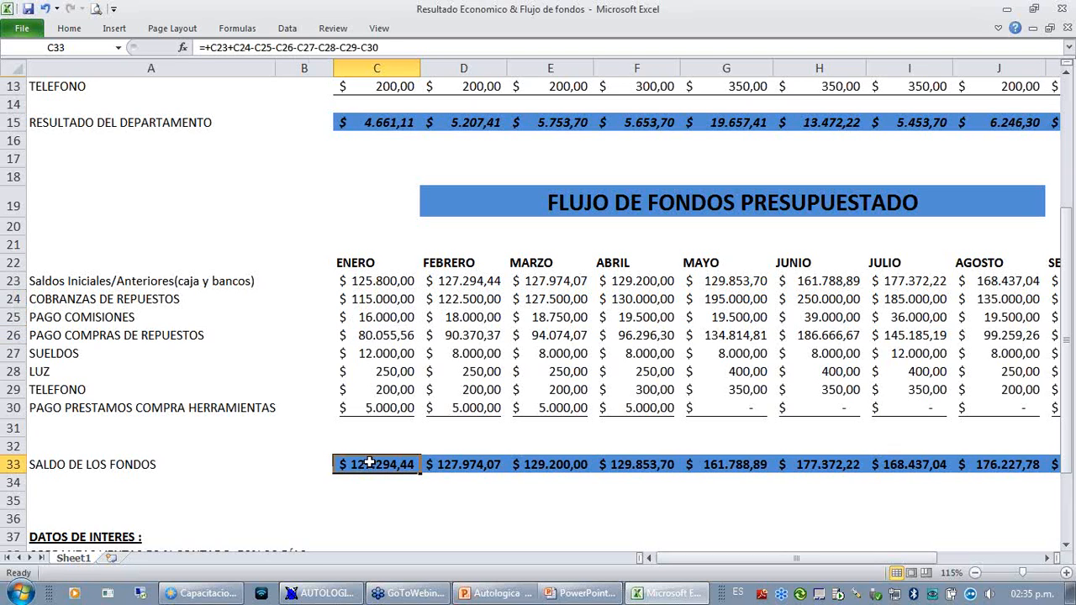
left_click(451, 282)
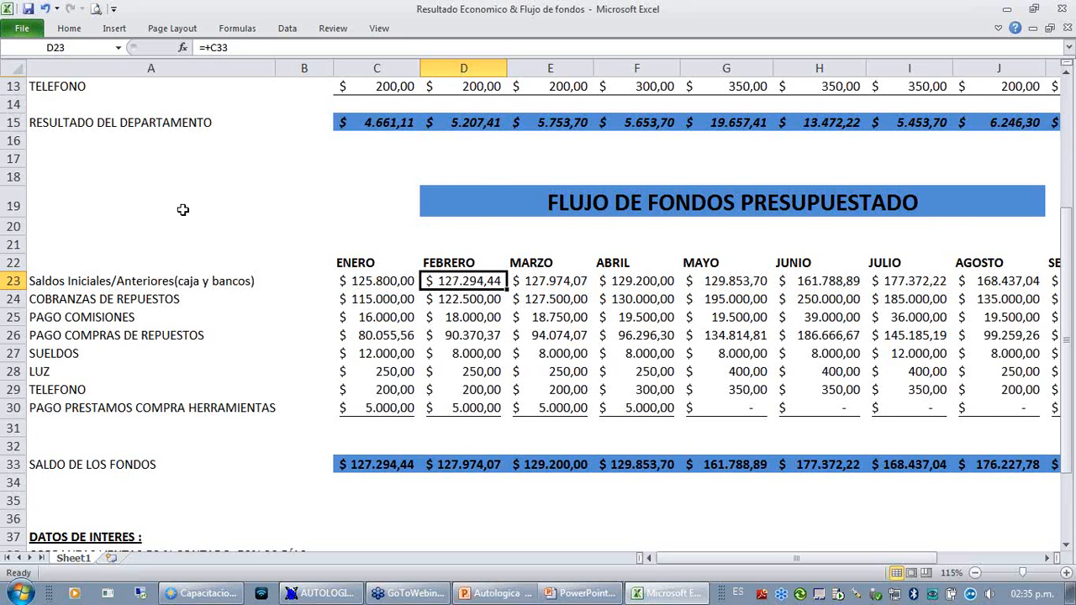
Step: Compare the January COMISIONES in the economic result with the February PAGO COMISIONES in the cash flow table
scroll(184, 209, "up", 3)
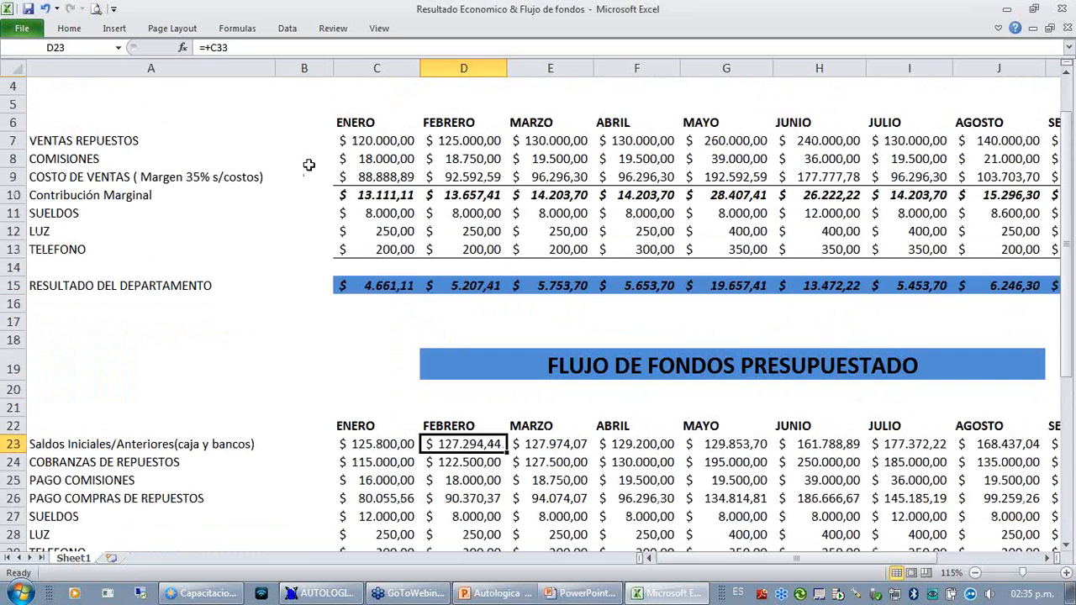
left_click(381, 155)
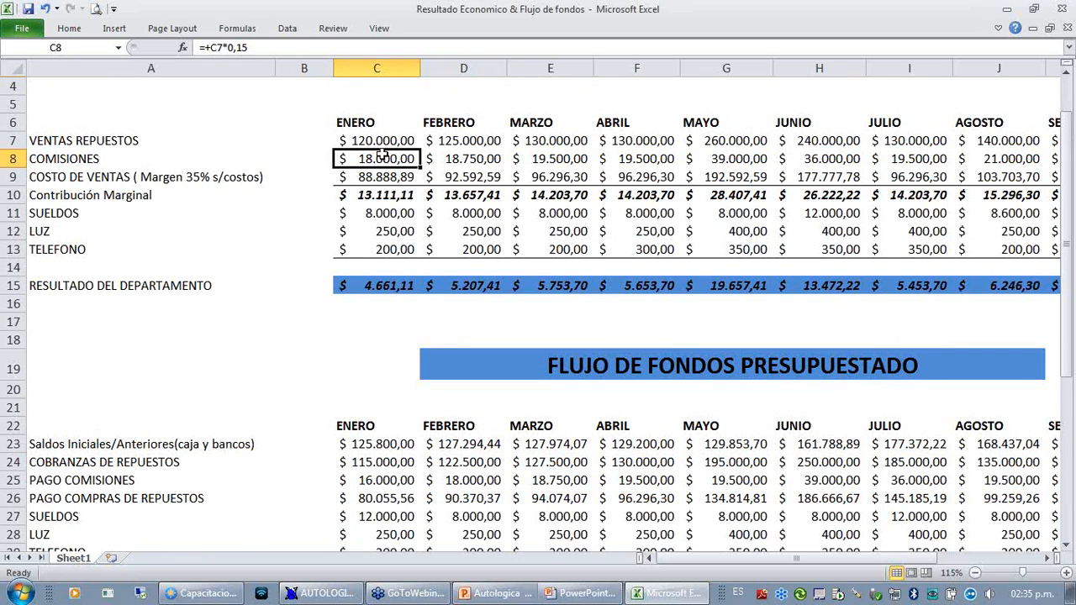
left_click(483, 476)
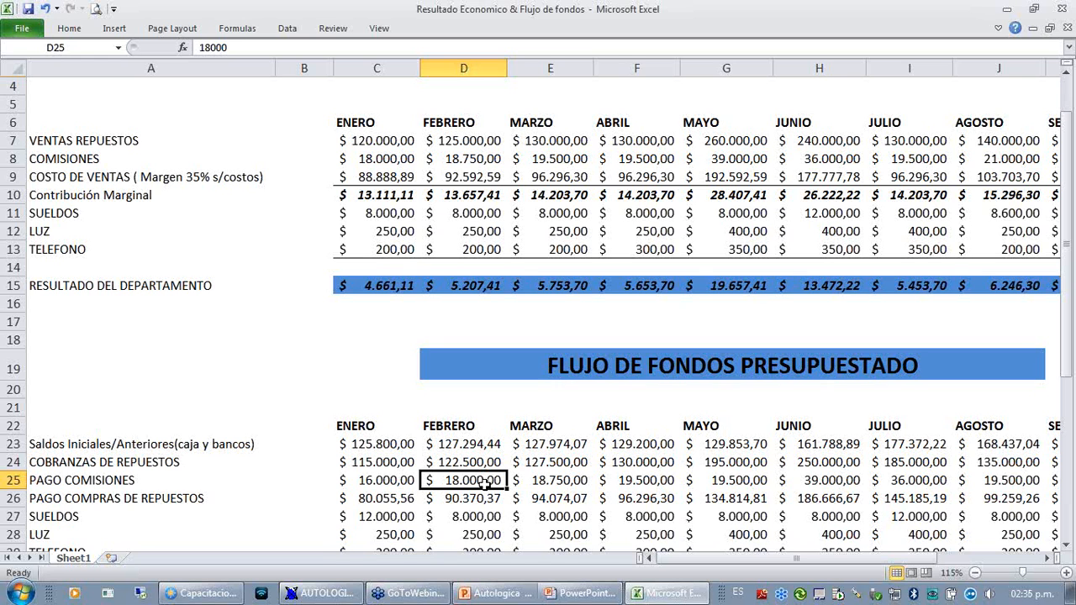
Step: Examine the December SUELDOS in the economic result and the December column of the cash flow table
left_click_drag(650, 559, 933, 560)
scroll(1021, 228, "up", 1)
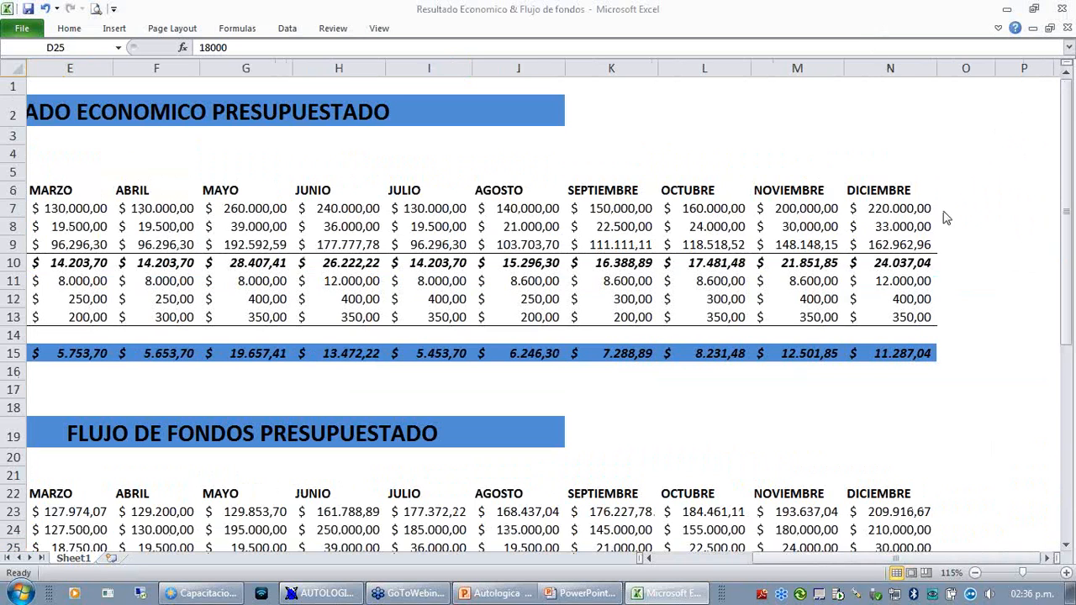
left_click(893, 286)
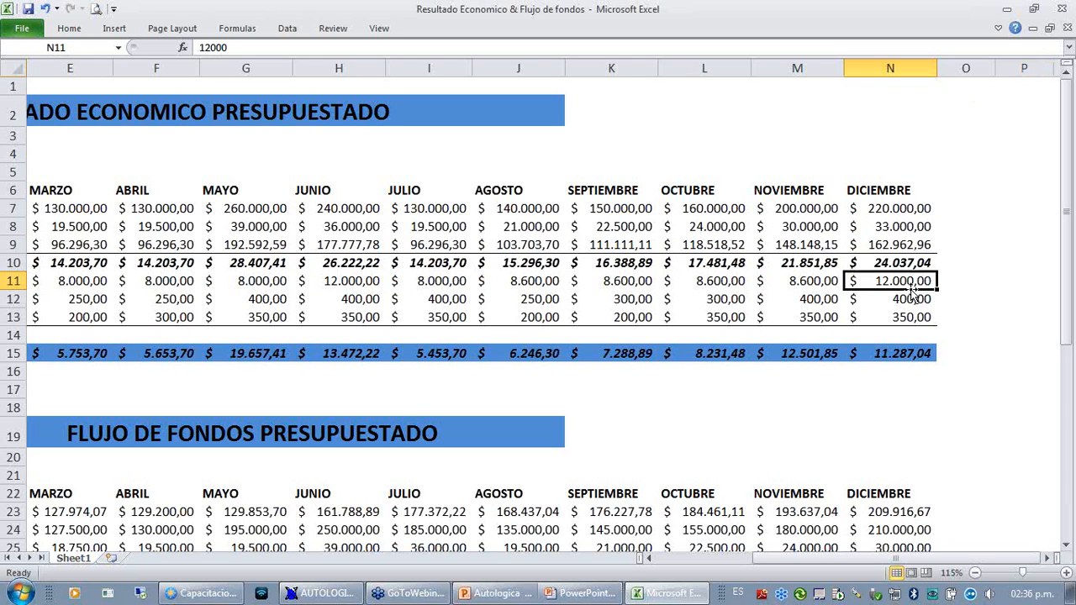
scroll(912, 295, "down", 3)
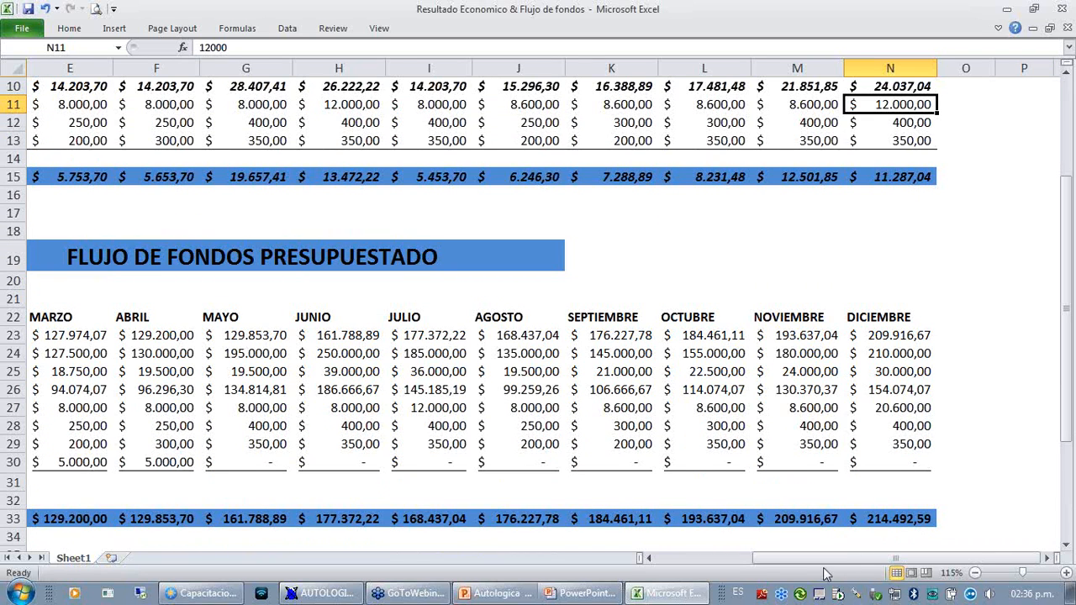
left_click_drag(825, 558, 680, 562)
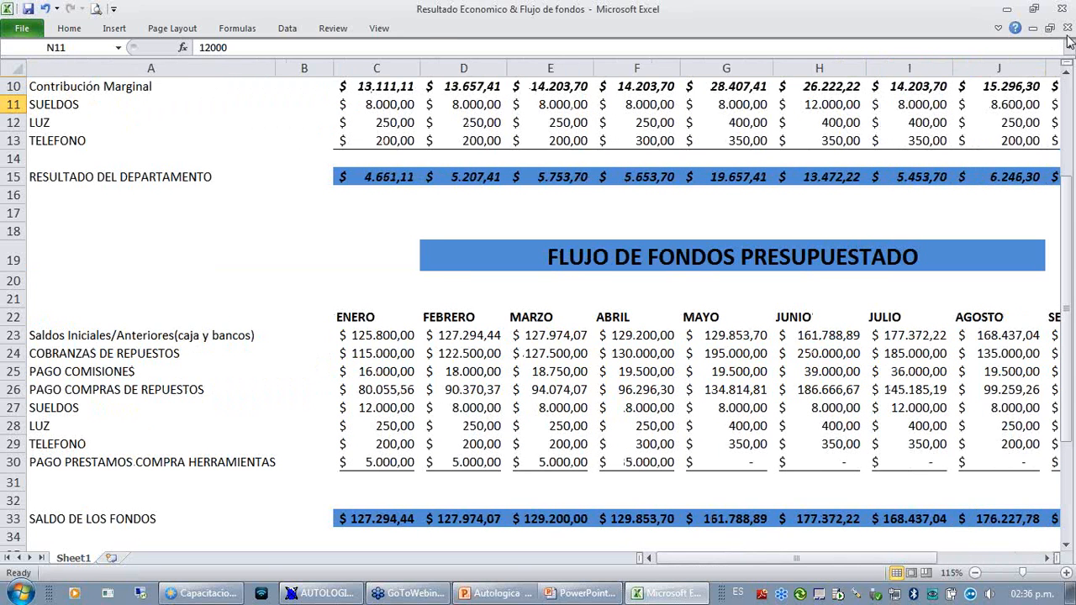
Step: Switch to the PowerPoint slide show at the "Ejemplo de un presupuesto financiero (Cash Flow)" slide
left_click(131, 268)
scroll(132, 268, "down", 1)
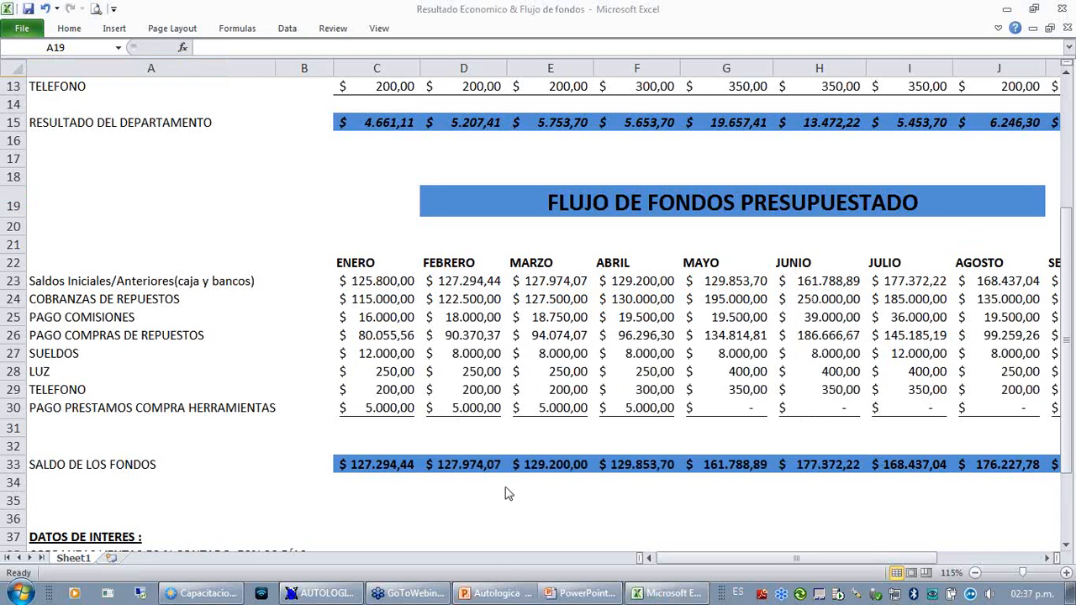
left_click(580, 593)
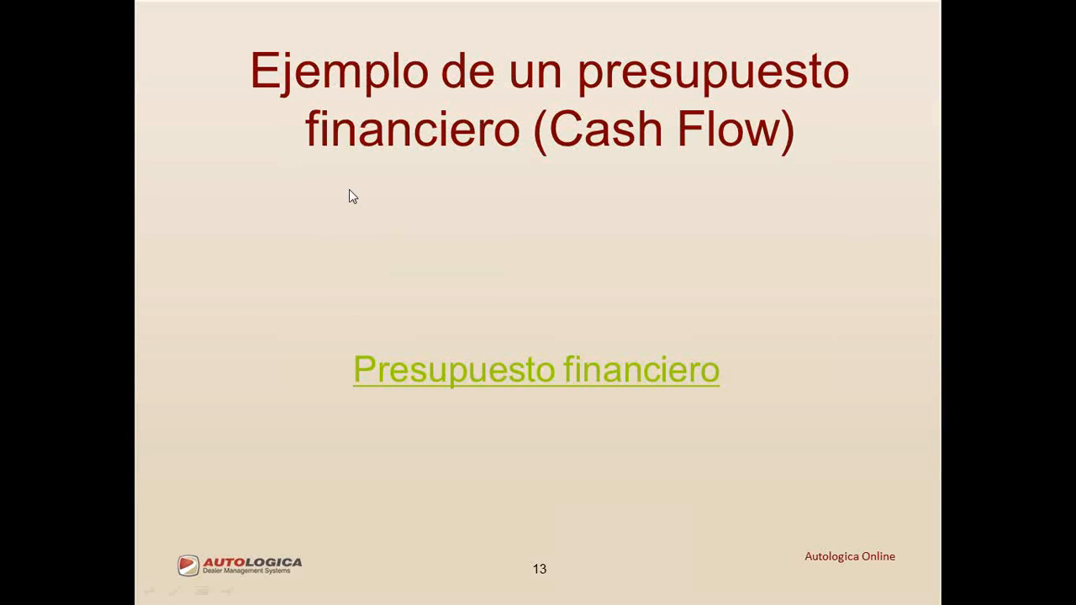
Step: Advance the slide show to the "Fuentes de financiación" slide
left_click(349, 192)
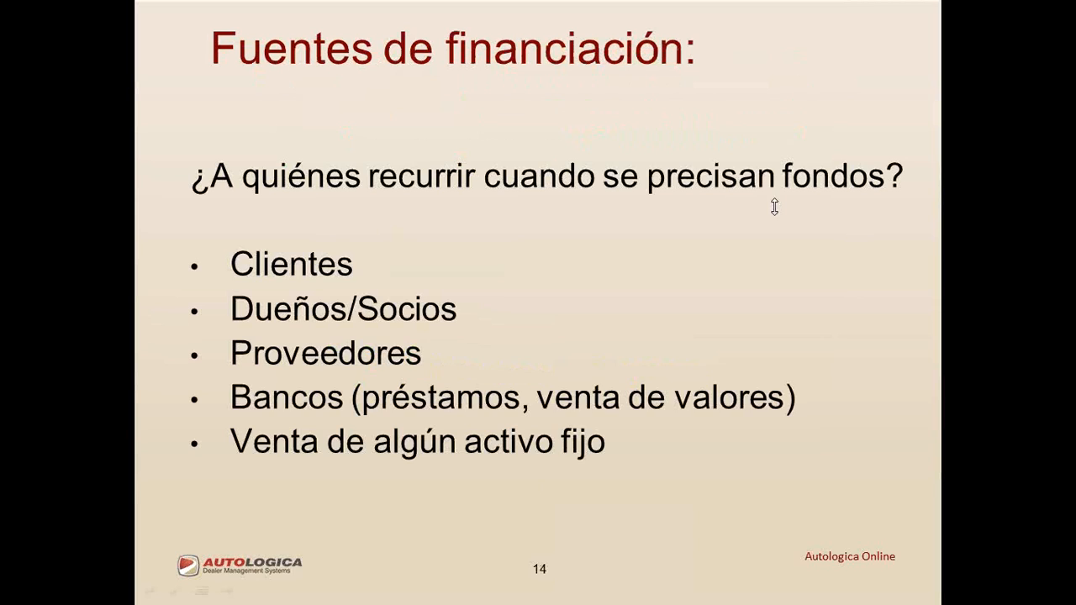
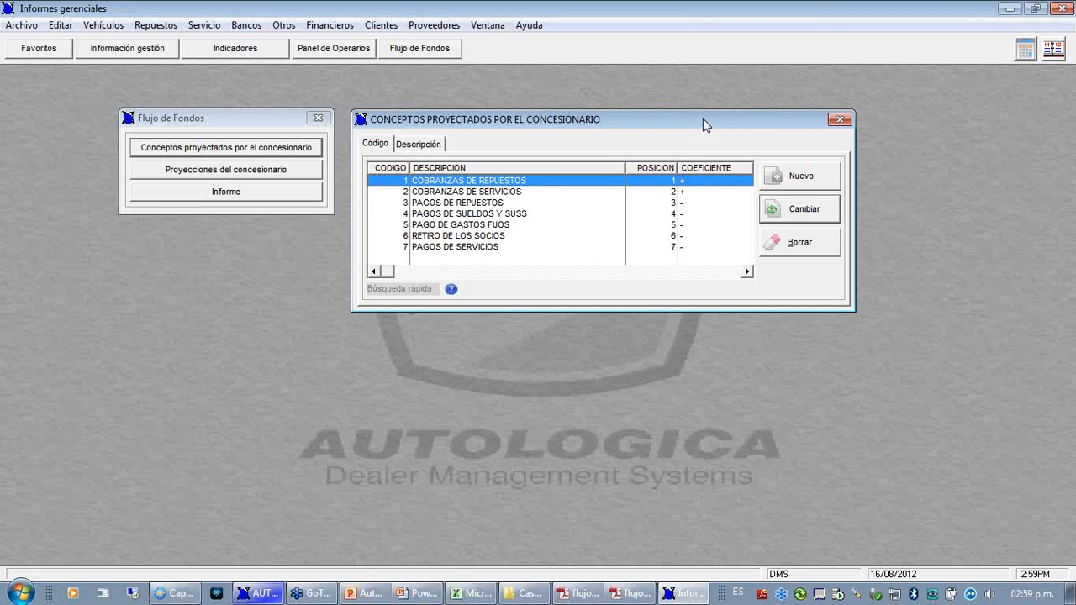
left_click_drag(703, 122, 631, 122)
left_click(765, 124)
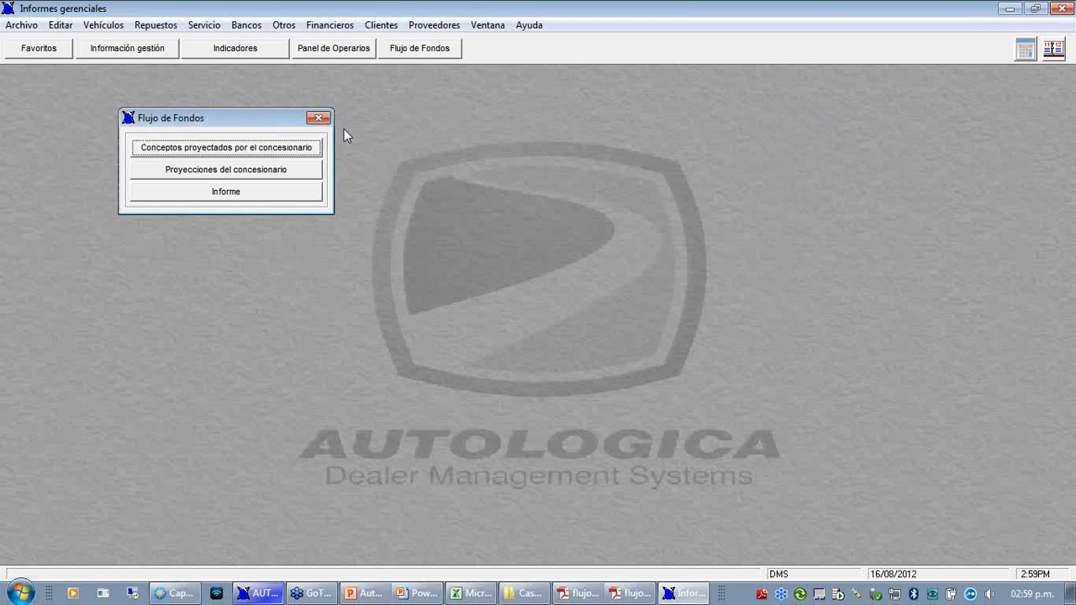
left_click(282, 170)
left_click_drag(497, 196, 525, 182)
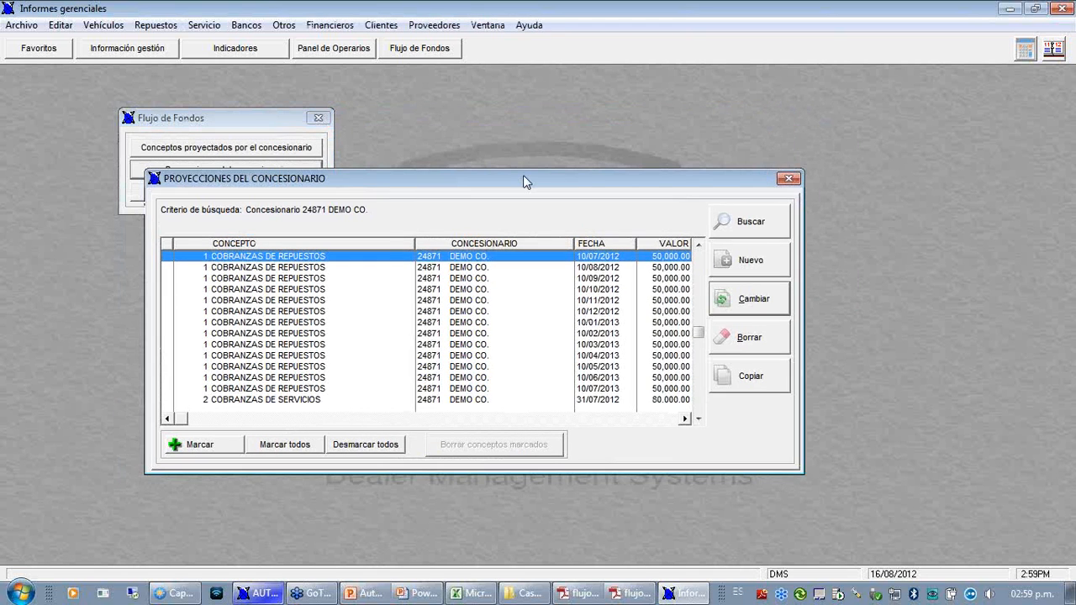
left_click(788, 178)
Step: Add the dealer-projected concept ANTICIPO DE GANANCIAS with a negative coefficient, and close the concept list
left_click(234, 148)
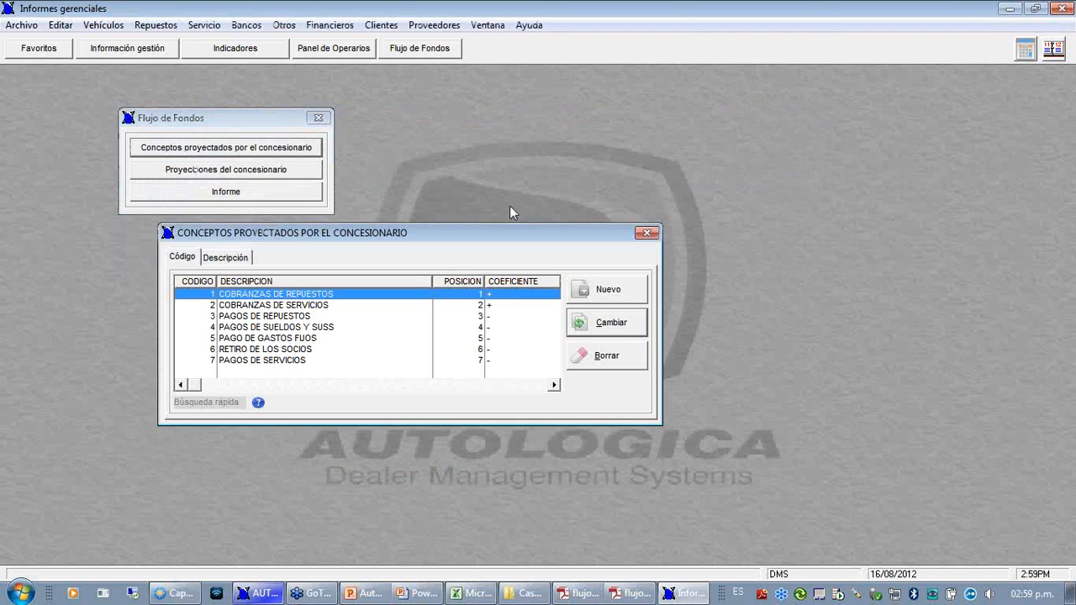
left_click_drag(524, 228, 723, 300)
left_click(765, 209)
key("Tab")
type("ANTIC")
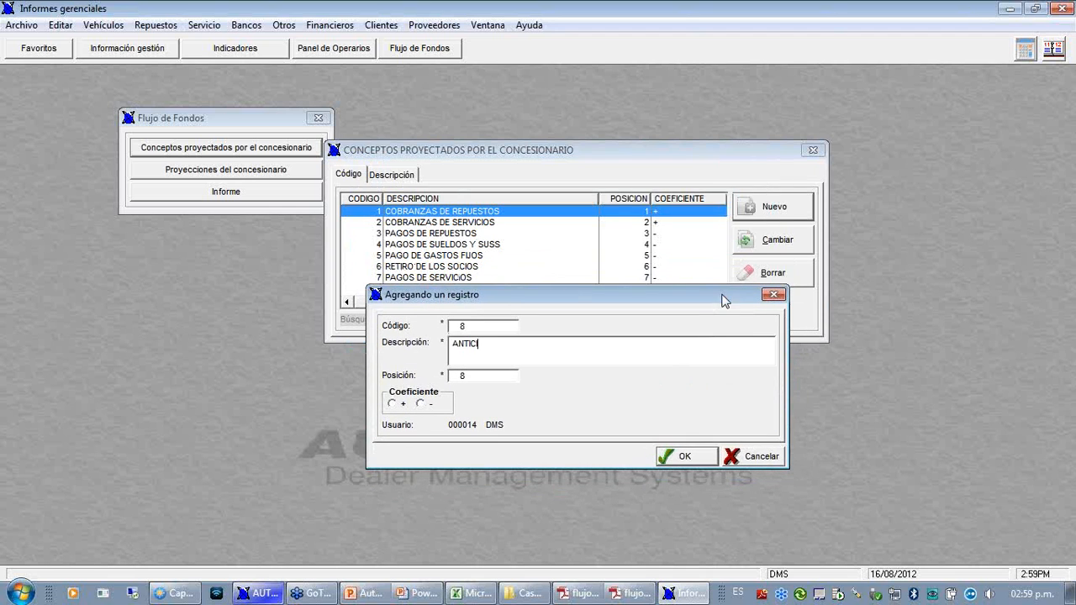
type("IPO DE GANANCIAS")
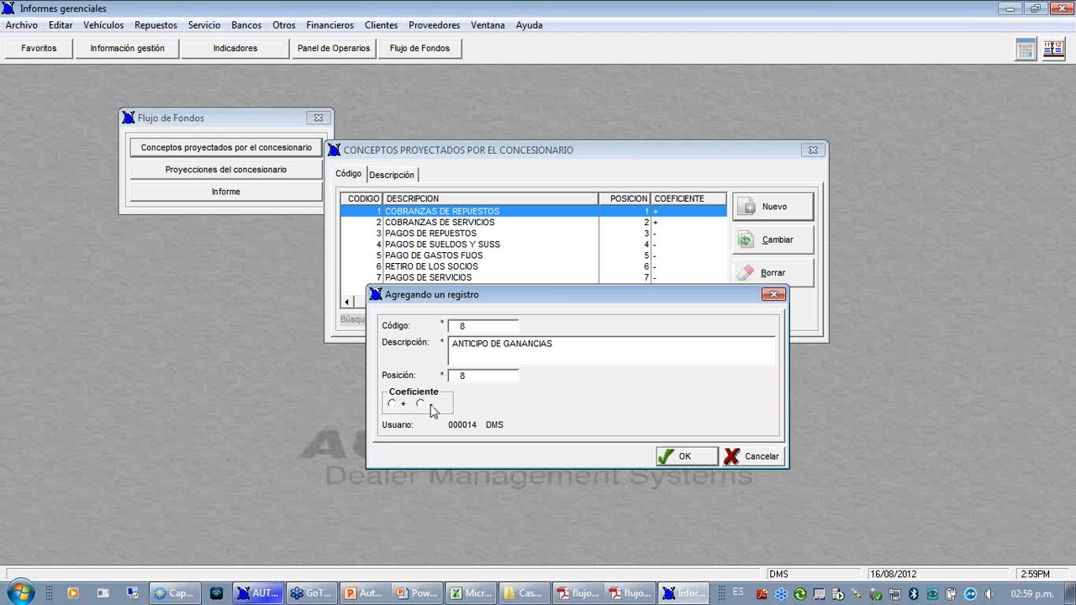
left_click(420, 405)
left_click(684, 460)
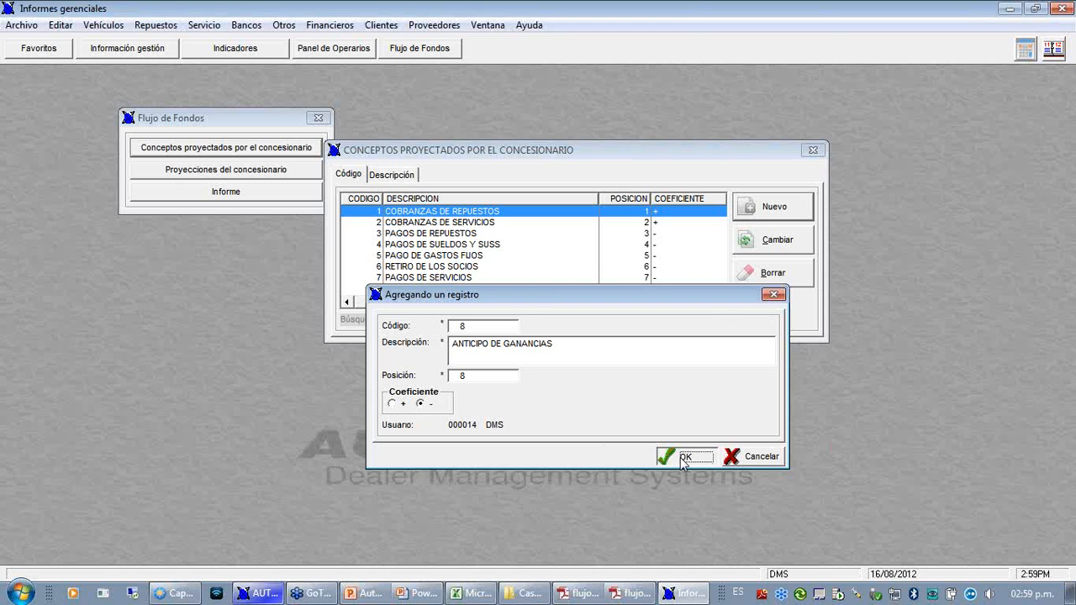
left_click(813, 149)
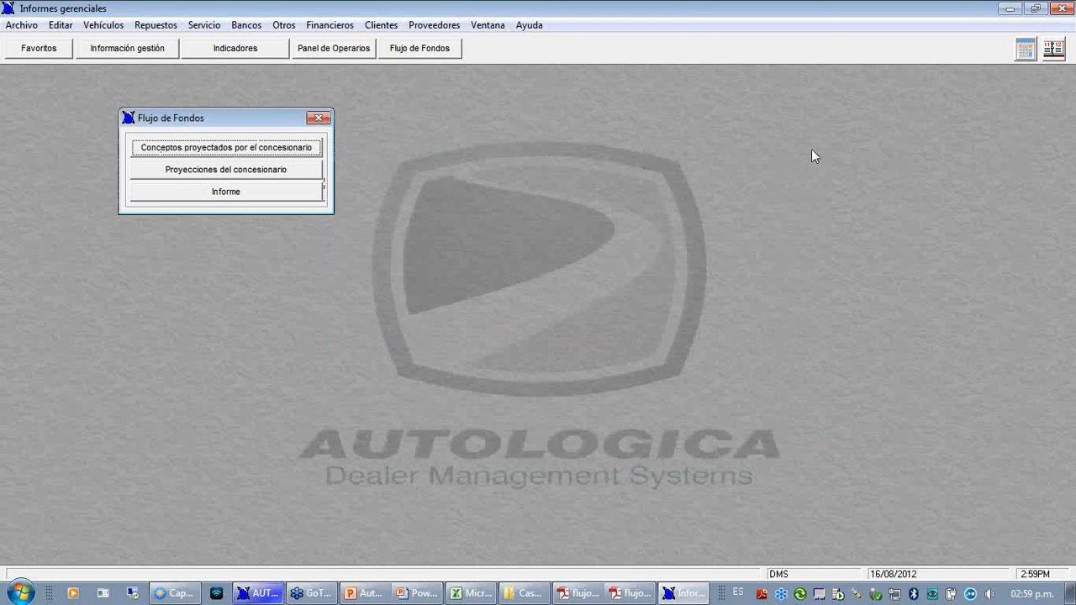
Step: Add a dealer projection for concept 8, ANTICIPO DE GANANCIAS, dated 01/09/2012 with a value of 50,000
left_click(302, 173)
left_click_drag(426, 176, 480, 118)
left_click(759, 201)
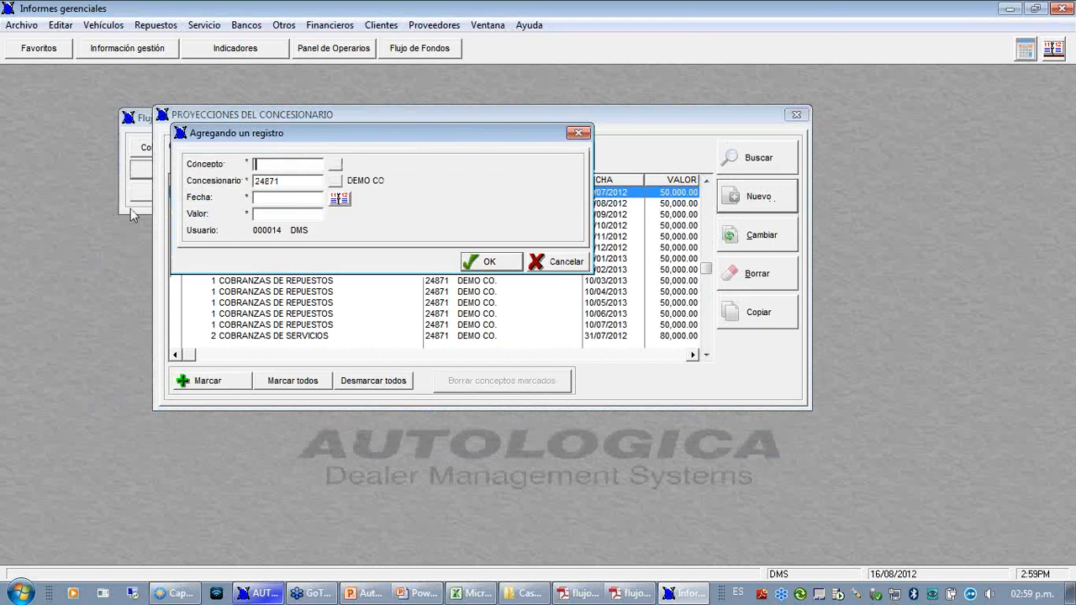
type("8")
key("Tab")
key("Tab")
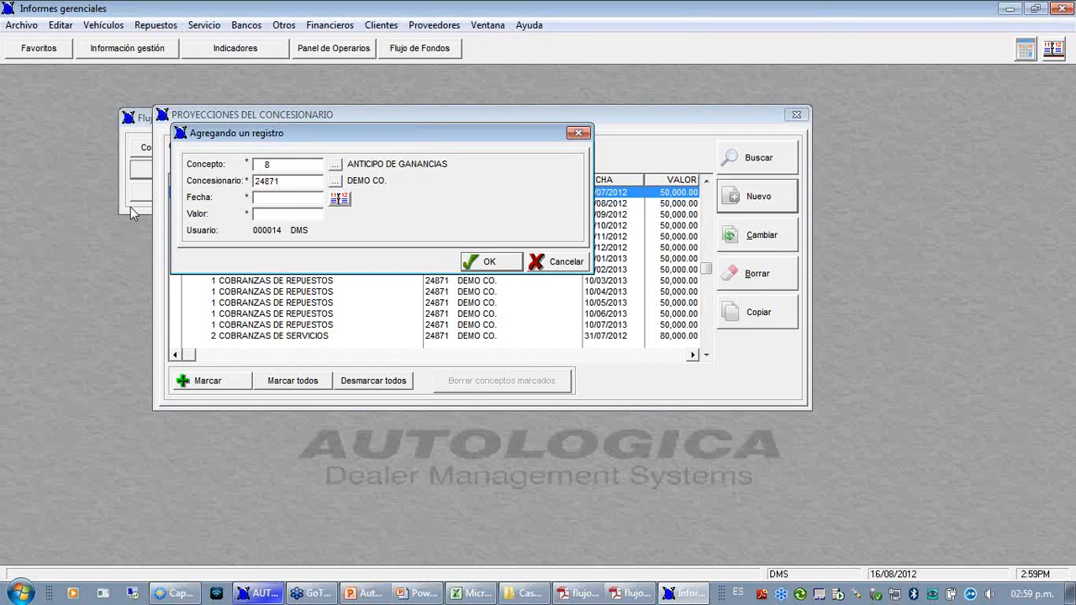
type("01092012")
key("Tab")
type("50.000")
key("Tab")
left_click(507, 259)
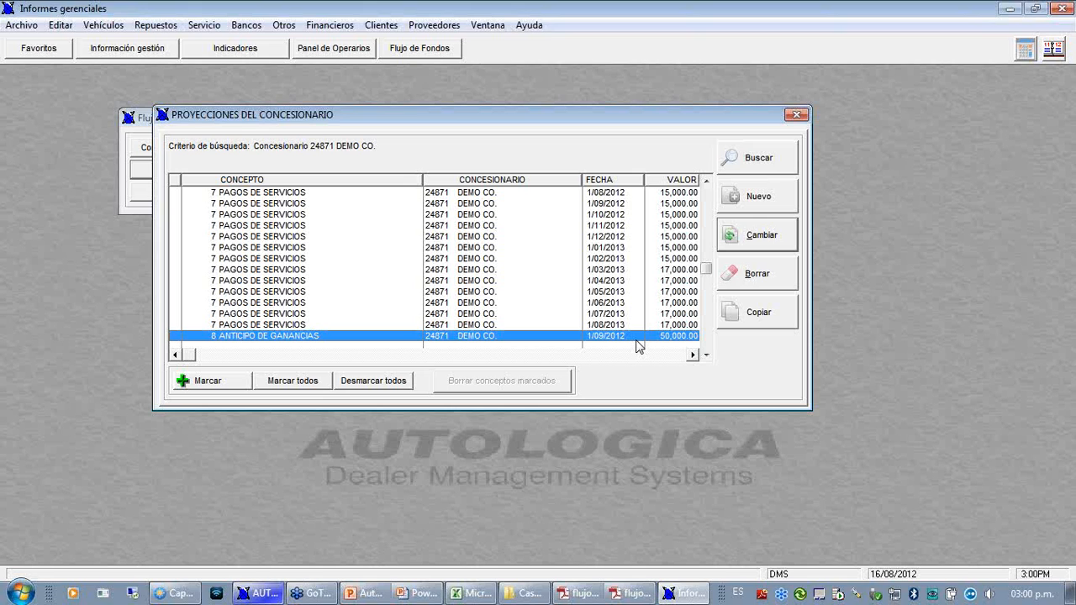
Step: Start copying the ANTICIPO DE GANANCIAS projection, compare the Mensual, Bimestral and Trimestral frequencies, and choose Mensual
left_click(746, 324)
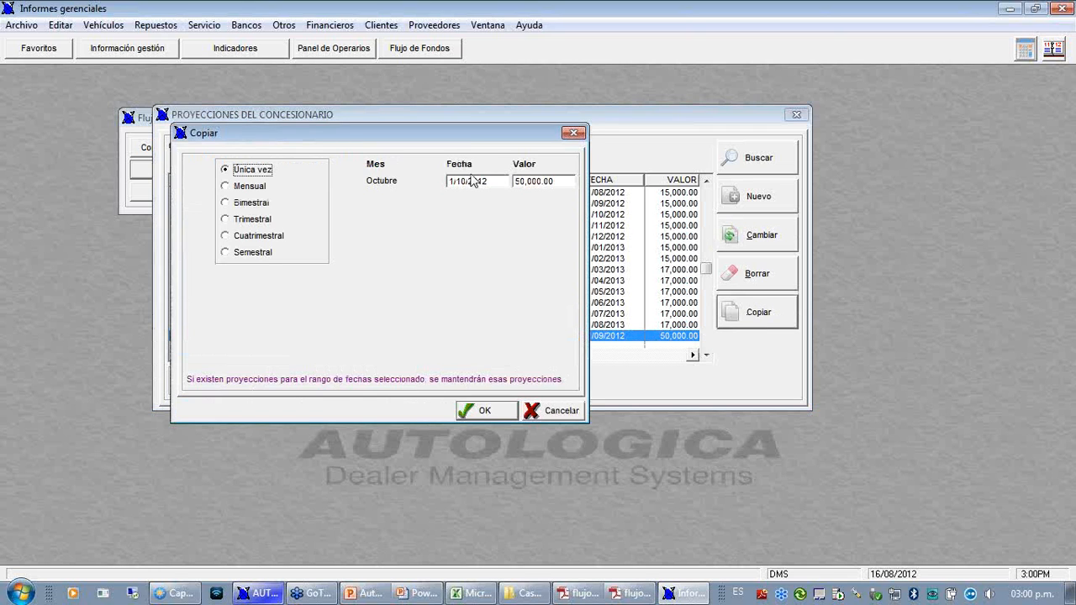
left_click_drag(468, 142, 674, 128)
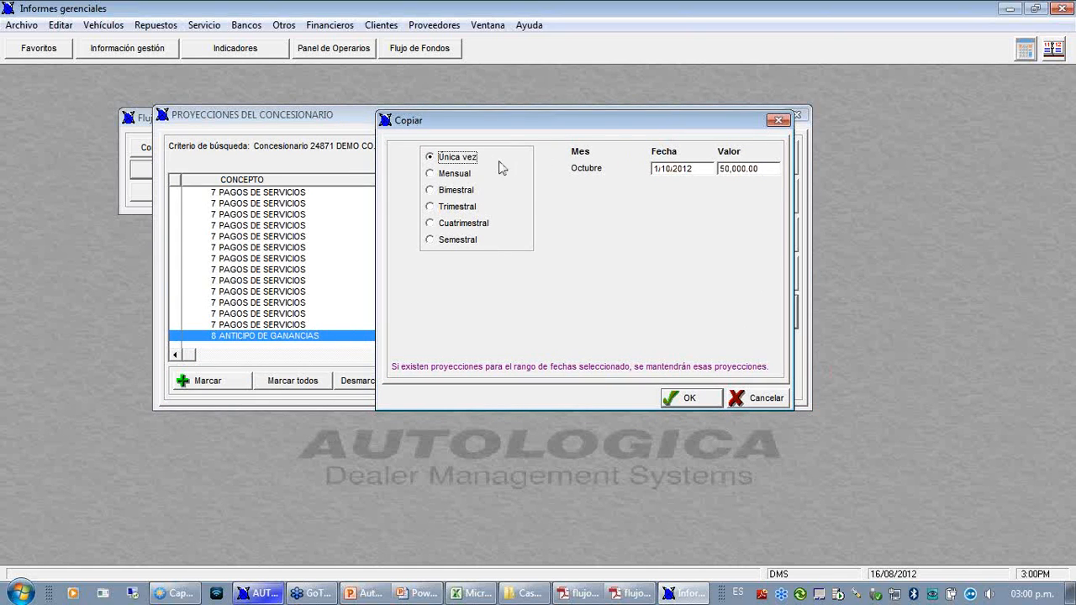
left_click(454, 173)
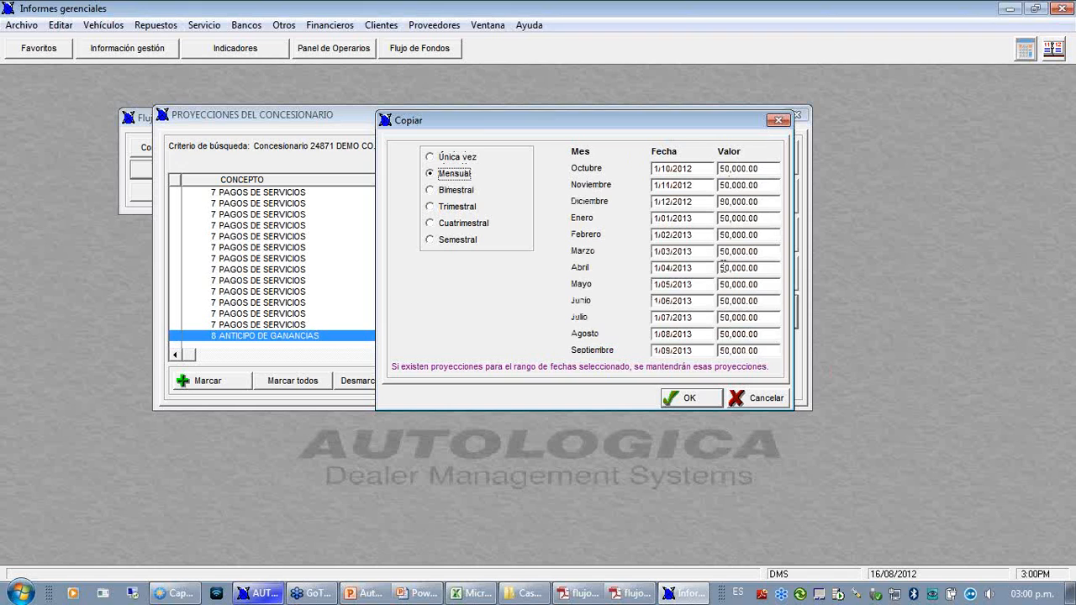
left_click(456, 192)
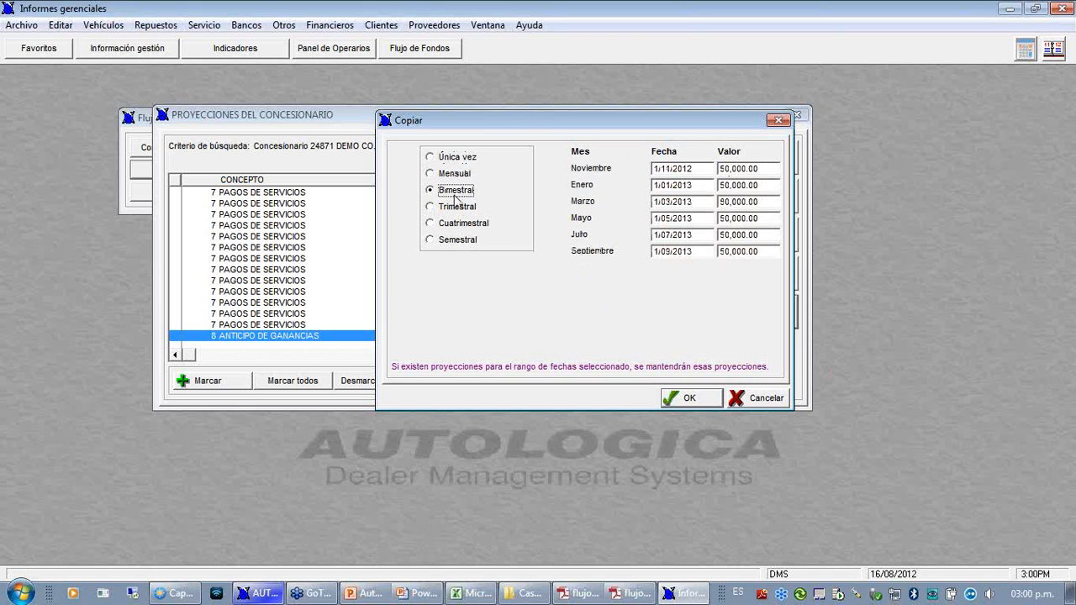
left_click(458, 209)
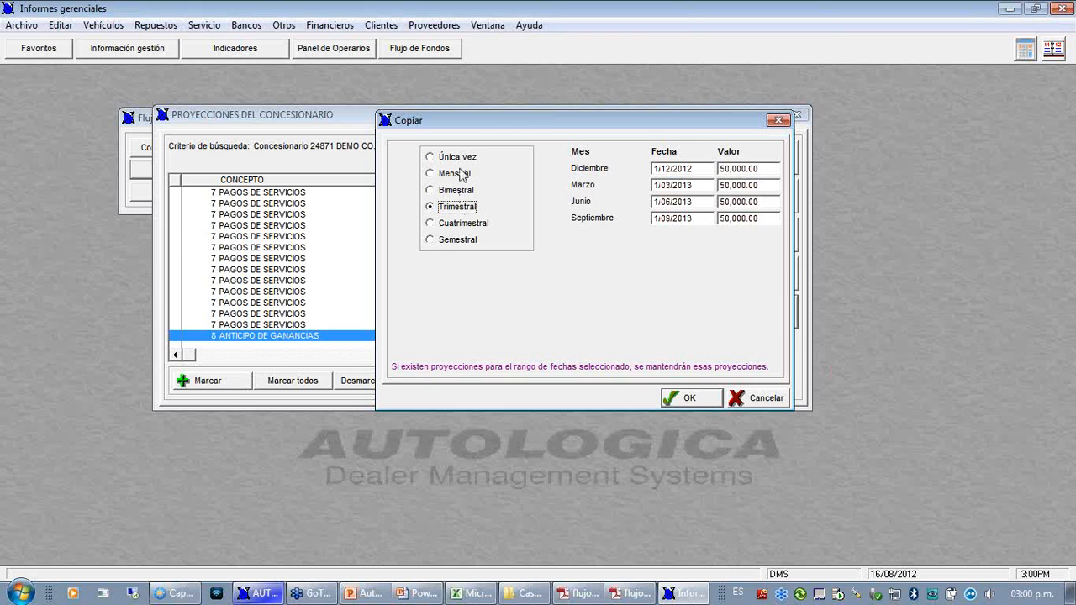
left_click(461, 174)
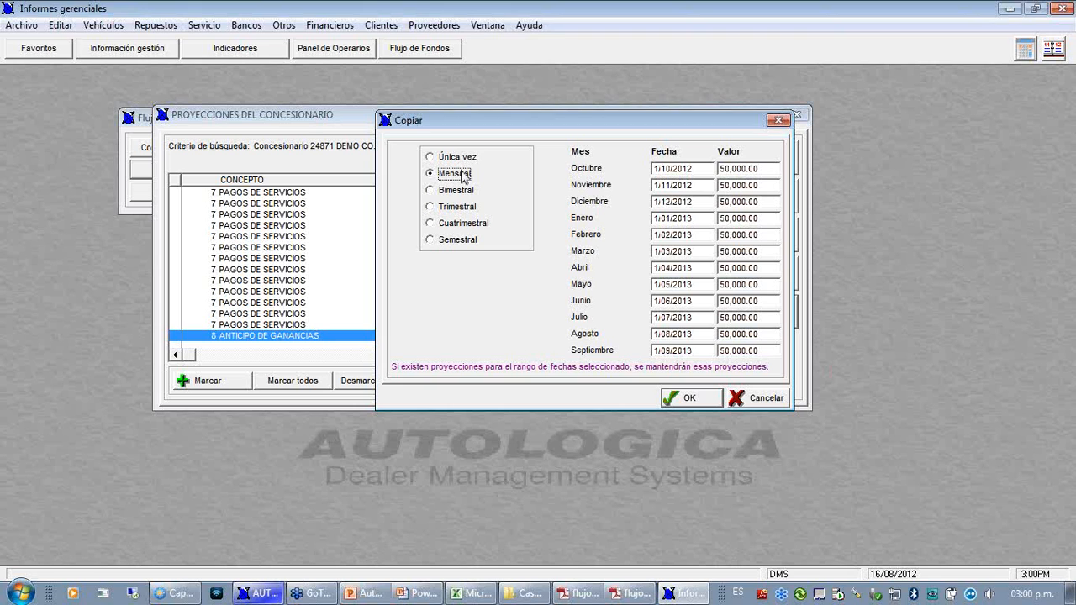
Step: Set the value of the April 2013 copy to 55,000
left_click(769, 269)
type("5500")
key("Tab")
key("Tab")
key("shift+Tab")
key("shift+Tab")
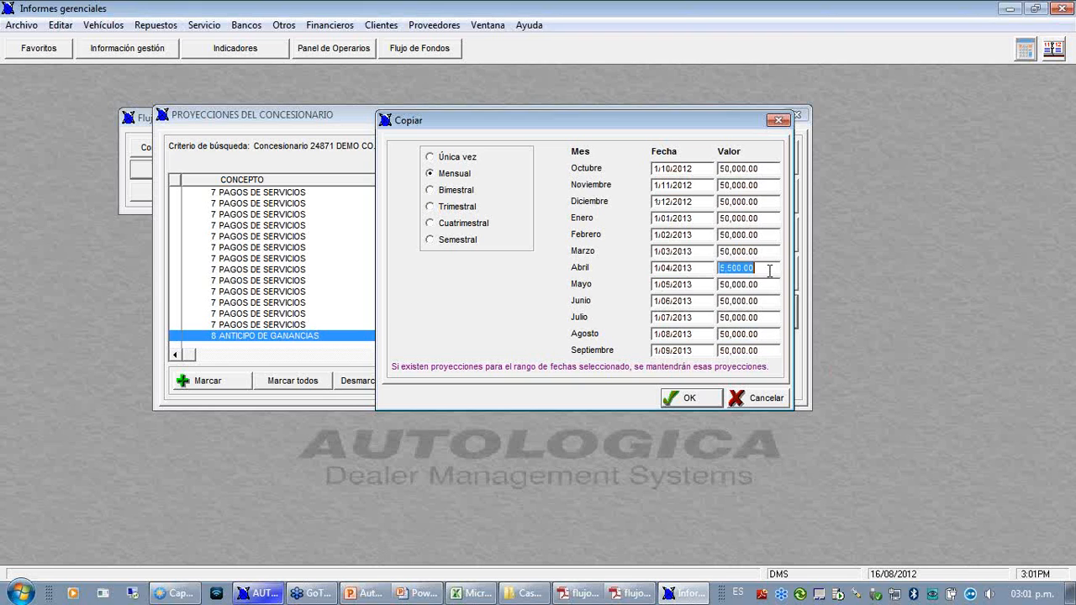
type("55000")
key("Tab")
key("Tab")
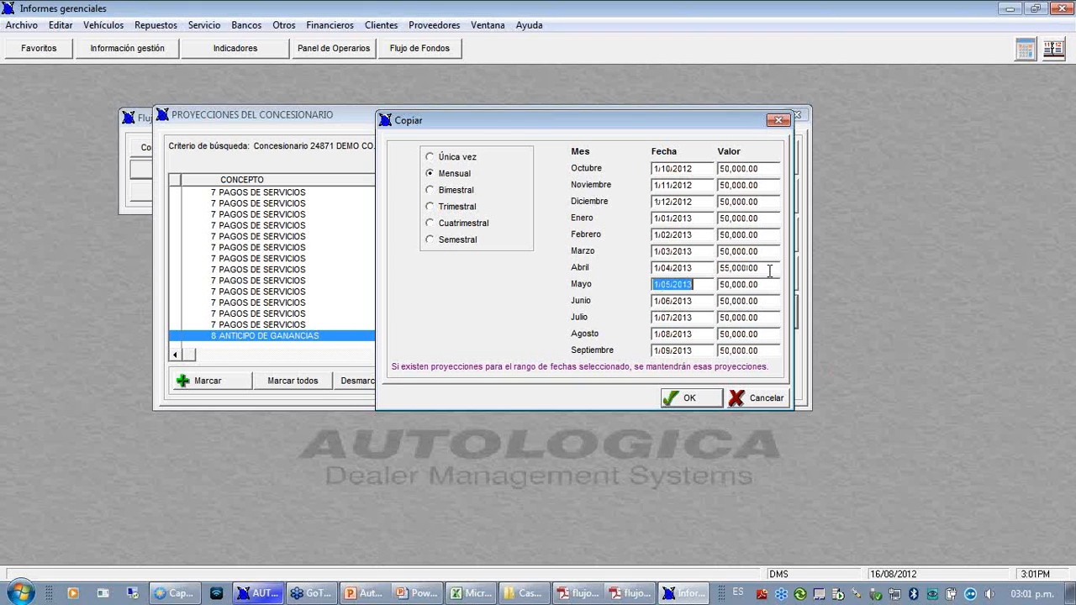
Step: Set the May and June 2013 values to 55,000 and confirm the monthly copy
type("55000")
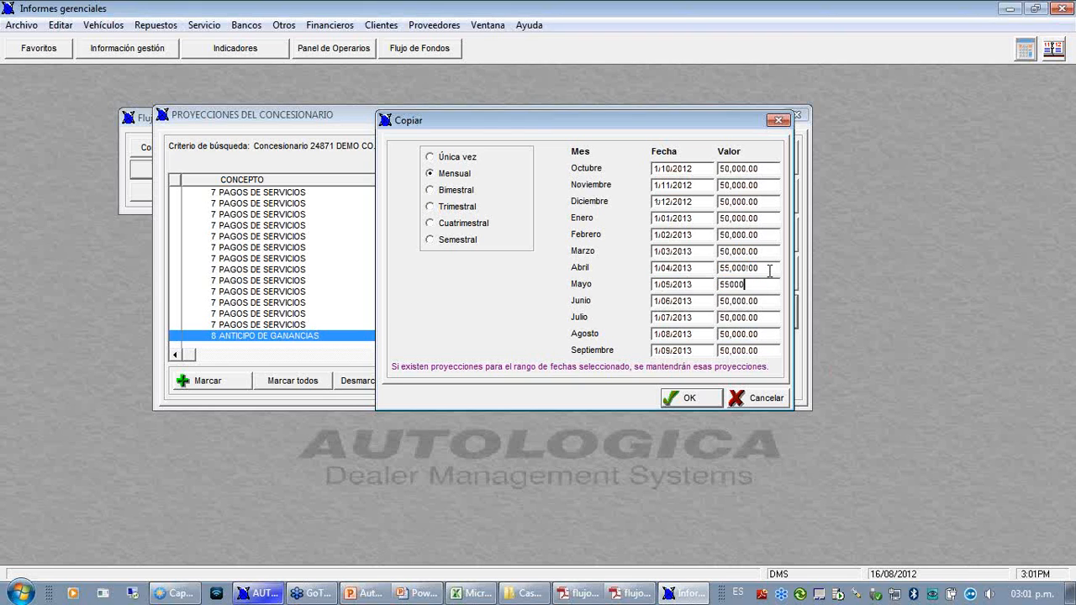
key("Tab")
key("Tab")
type("55000")
key("Tab")
key("Tab")
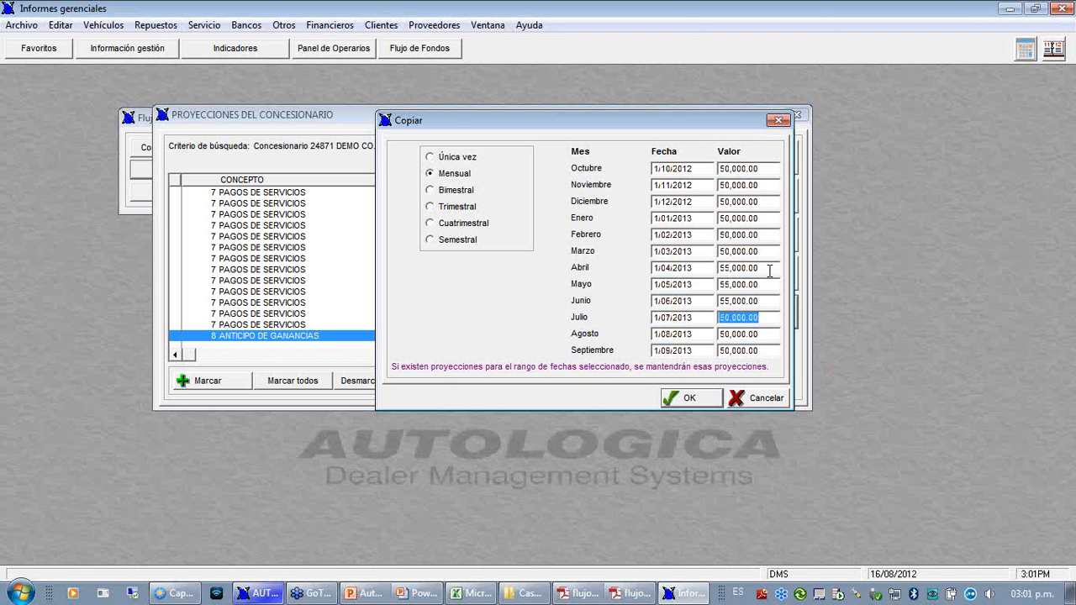
left_click(687, 397)
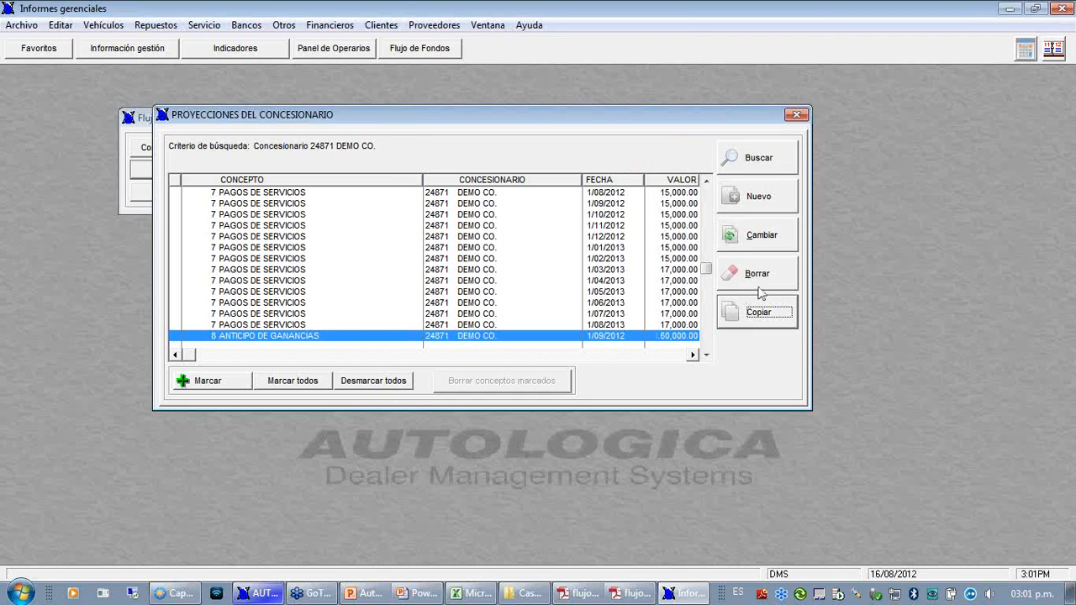
left_click(851, 245)
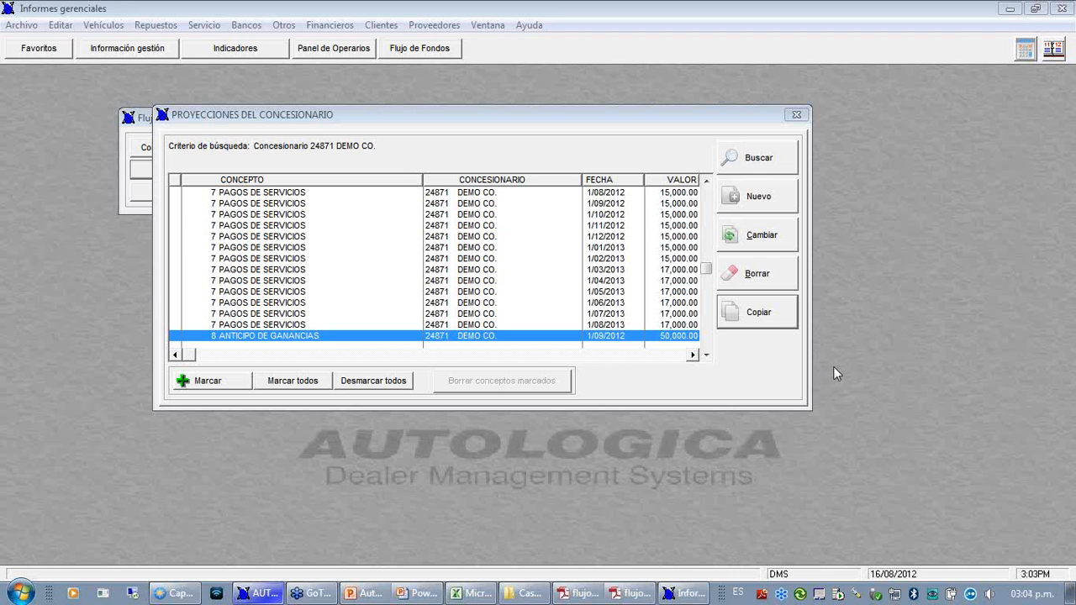
Step: Switch to flujo de fondos completo- por quincenas.pdf in Adobe Reader and highlight the "Proyecciones del DMS" heading
left_click(630, 593)
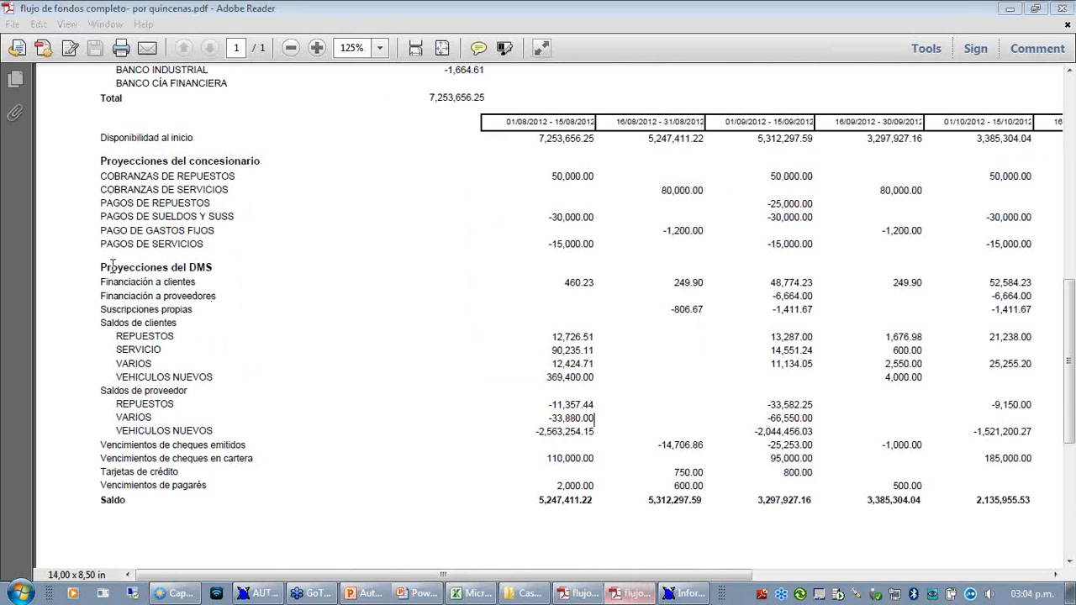
left_click_drag(101, 266, 213, 267)
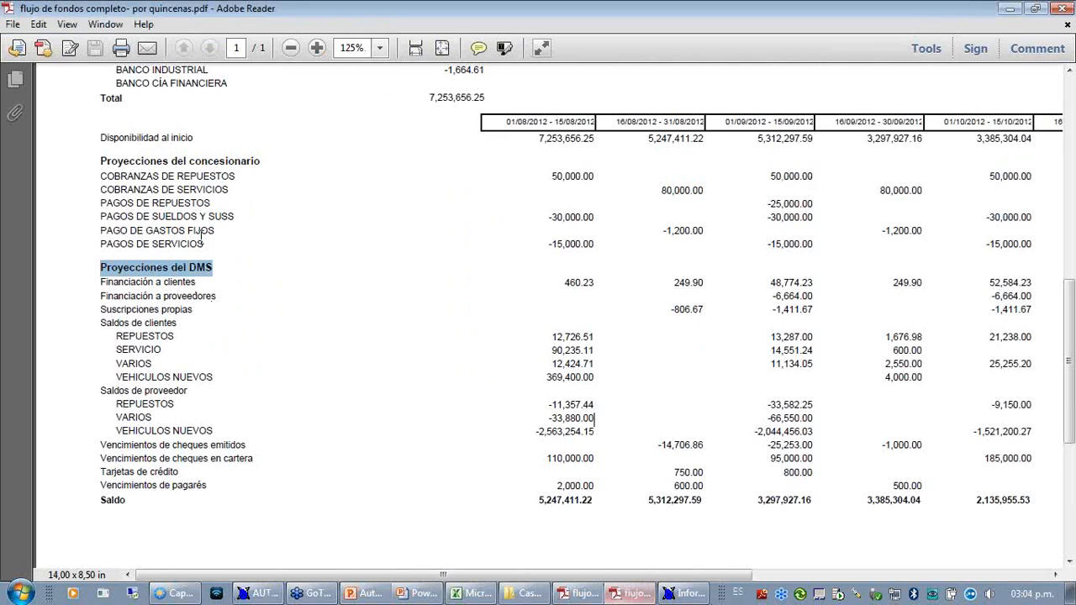